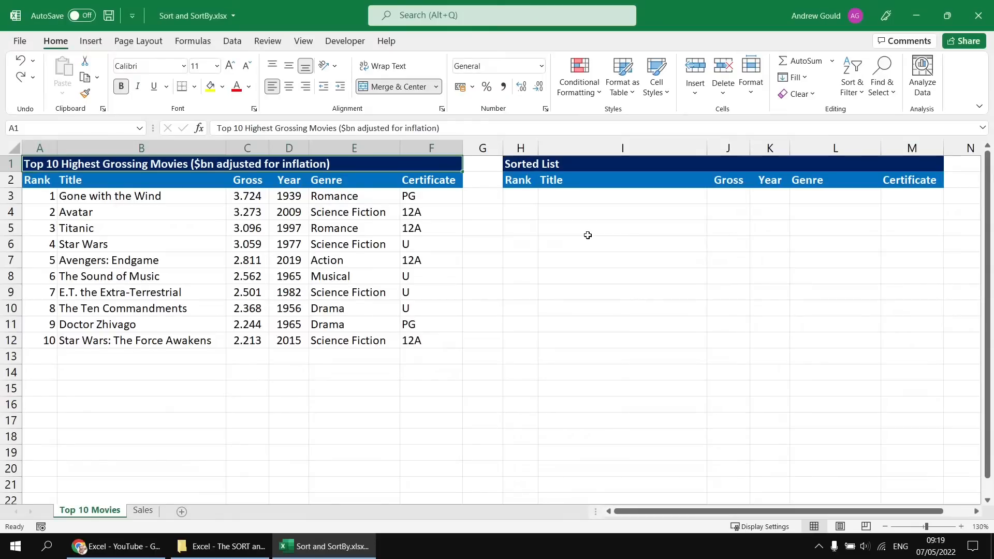
left_click(237, 549)
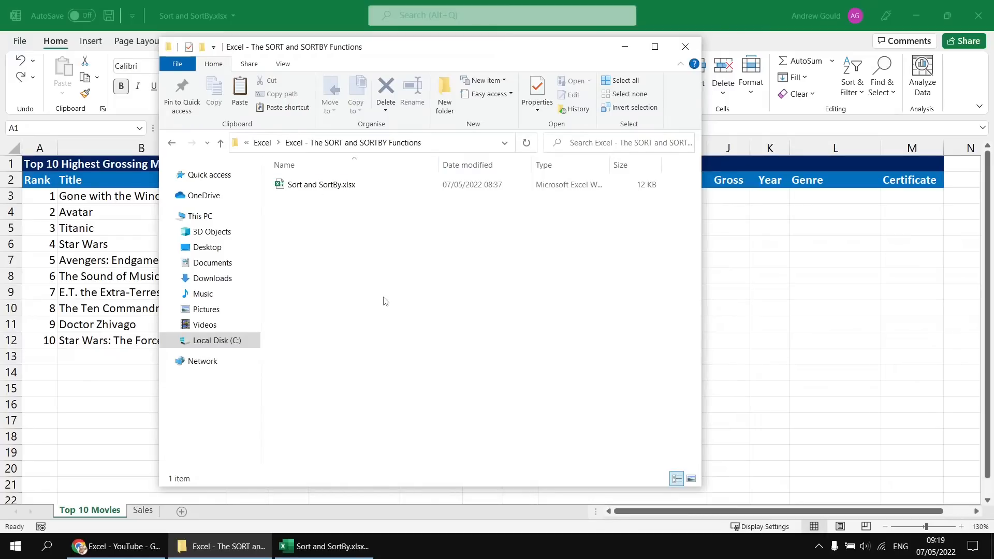
left_click(676, 17)
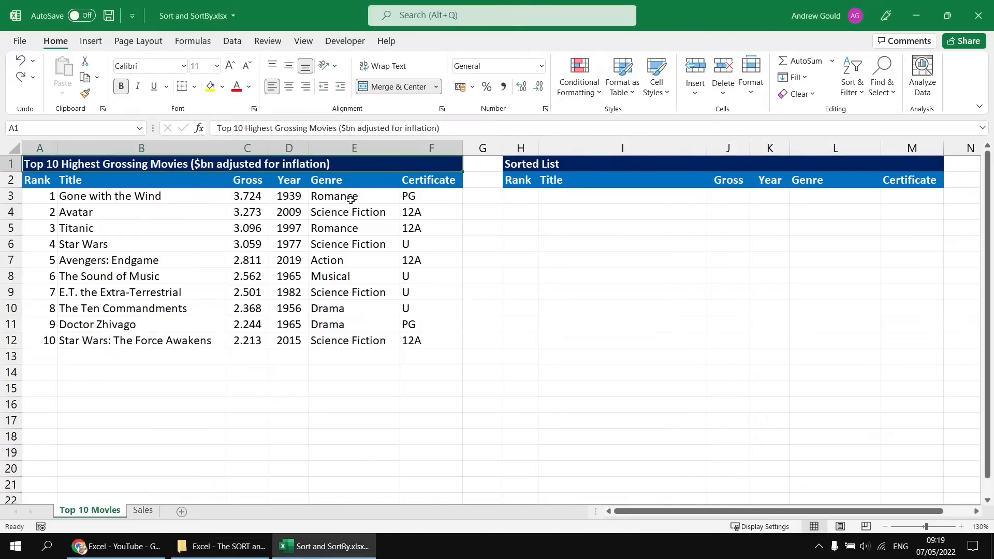
- Enter =SORT(B3:B12) in cell I3 to list the movie titles alphabetically under the Sorted List Title heading
left_click_drag(171, 201, 160, 340)
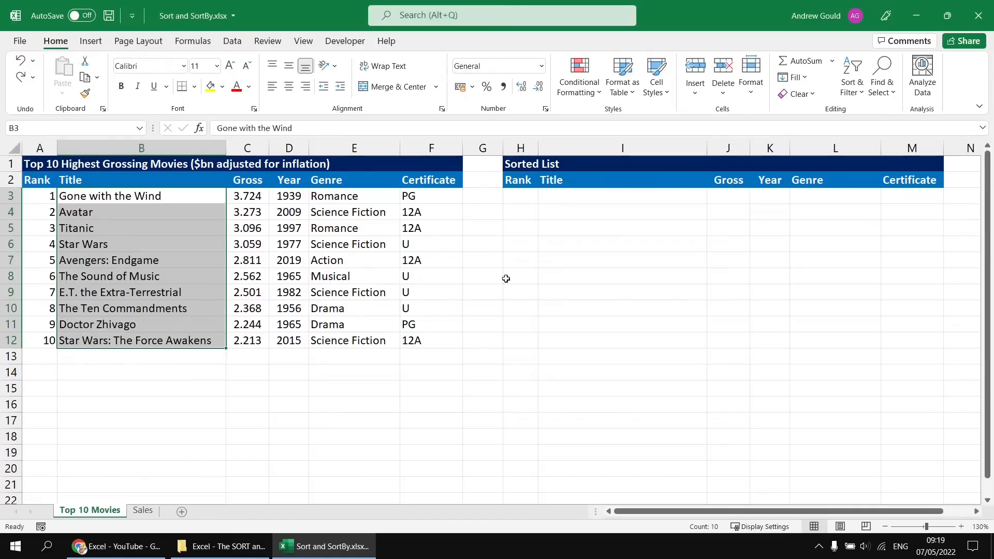
left_click(586, 197)
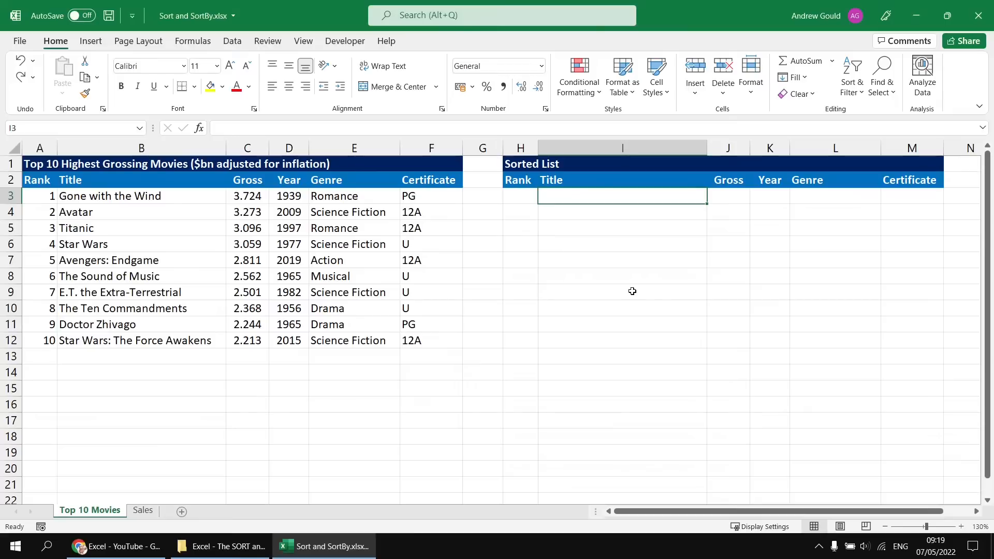
type("=sor")
key("Tab")
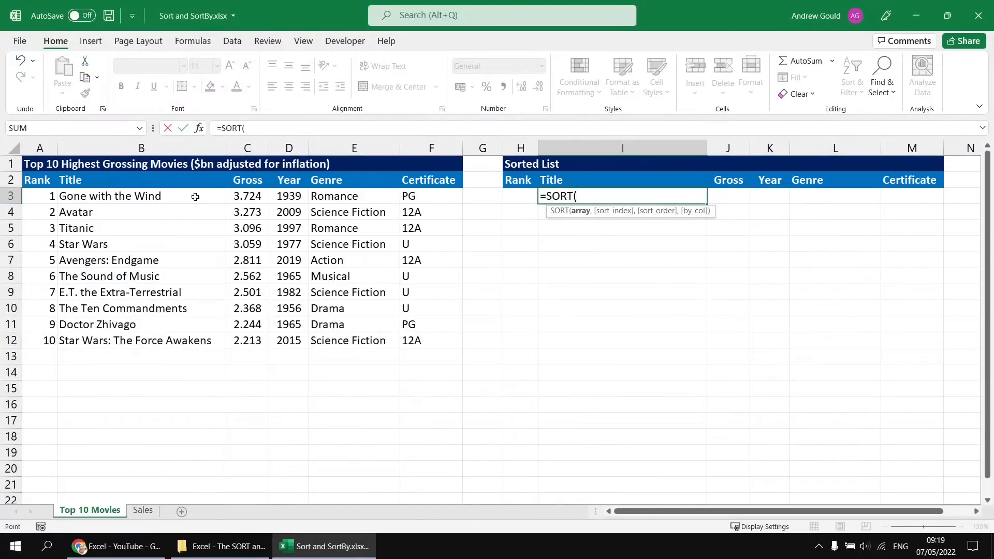
left_click_drag(196, 195, 195, 340)
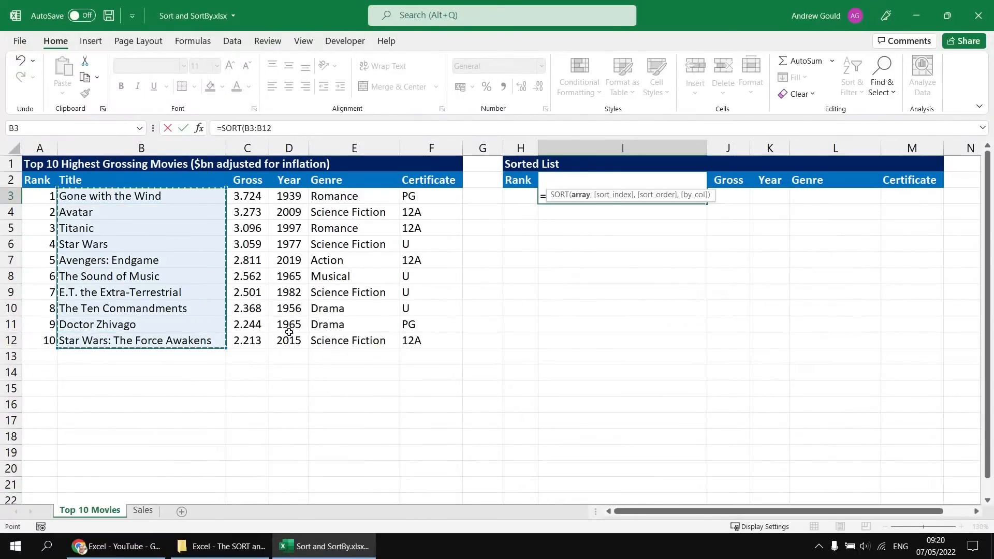
type(")")
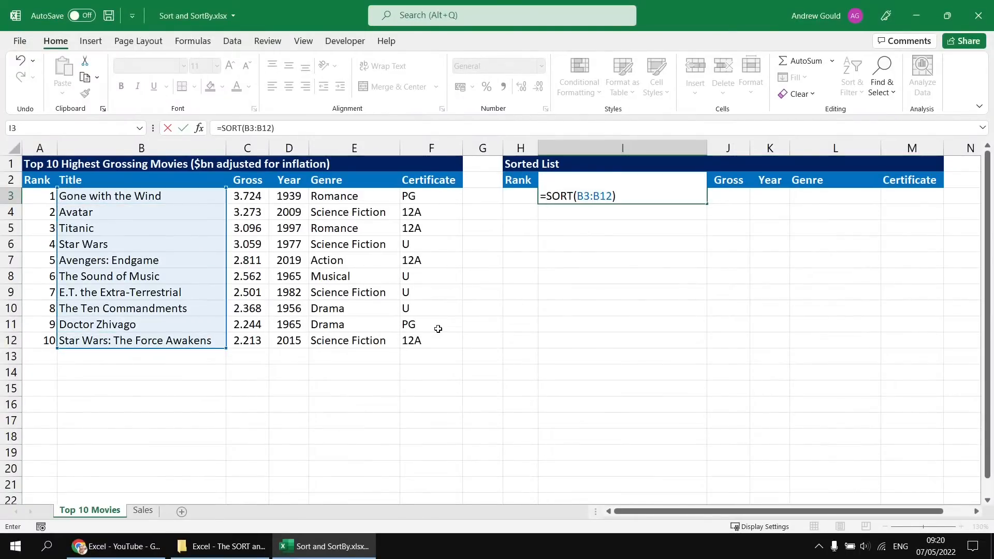
key("Return")
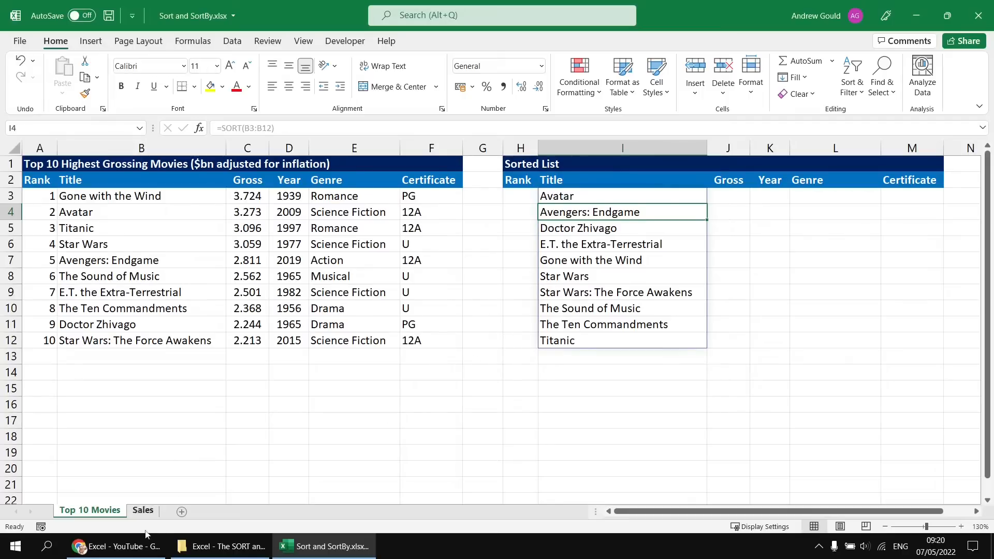
left_click(127, 550)
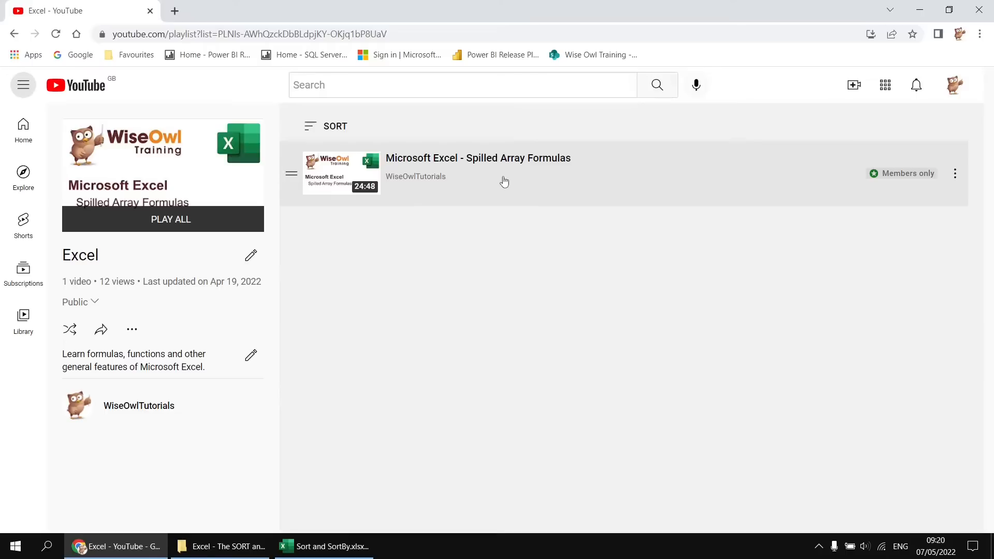
left_click(324, 546)
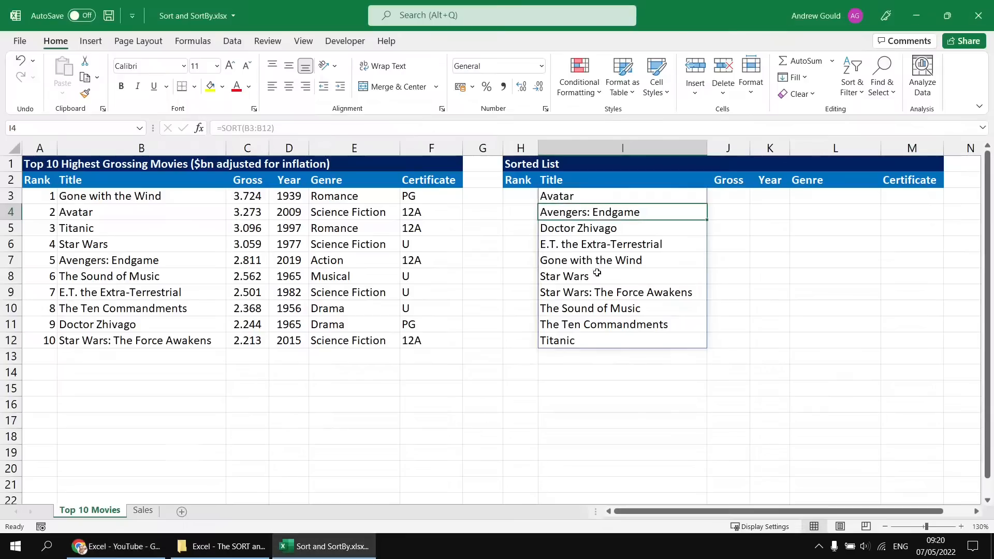
- Replace the formula in cell I3 with =SORTBY(B3:B12,B3:B12), using the titles as both the array and the sort key
left_click(592, 199)
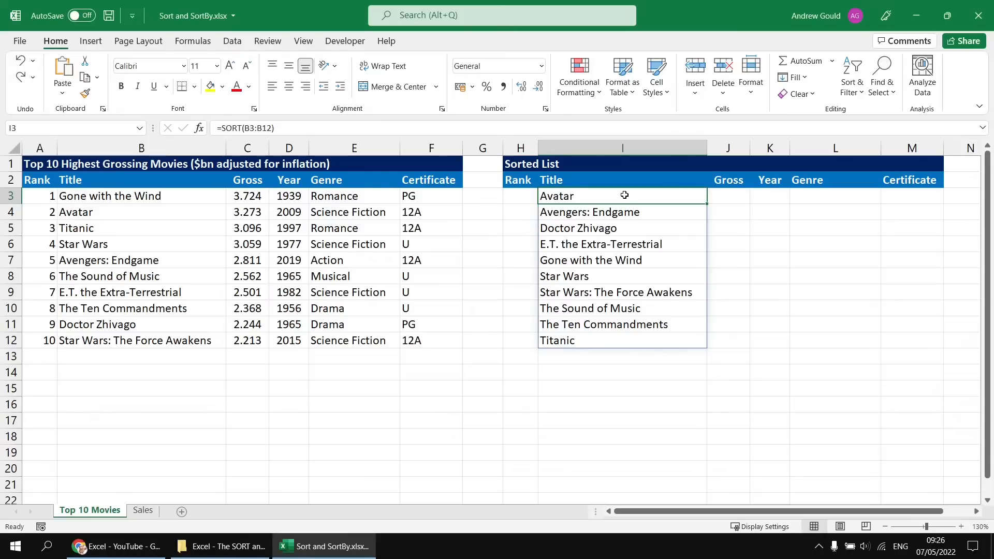
key("Delete")
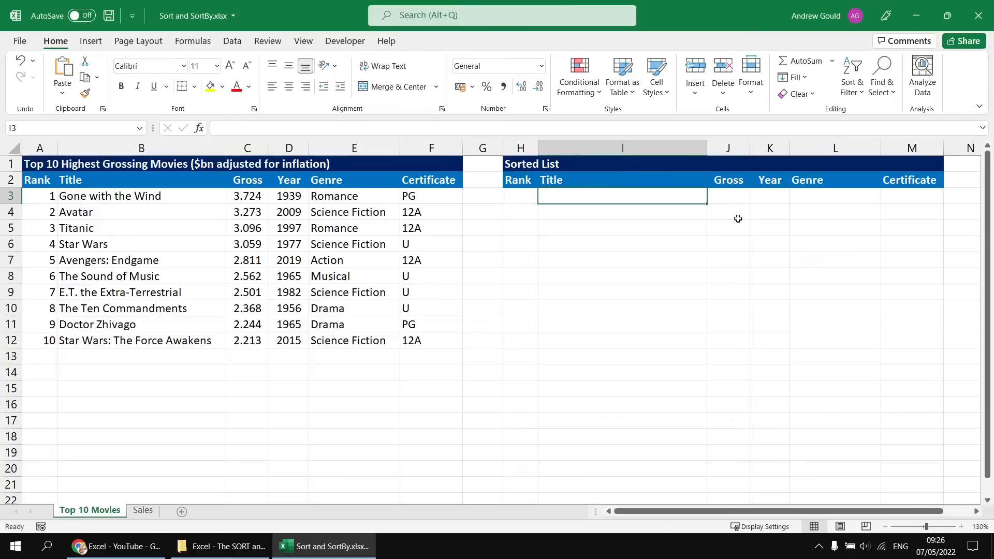
type("=sort")
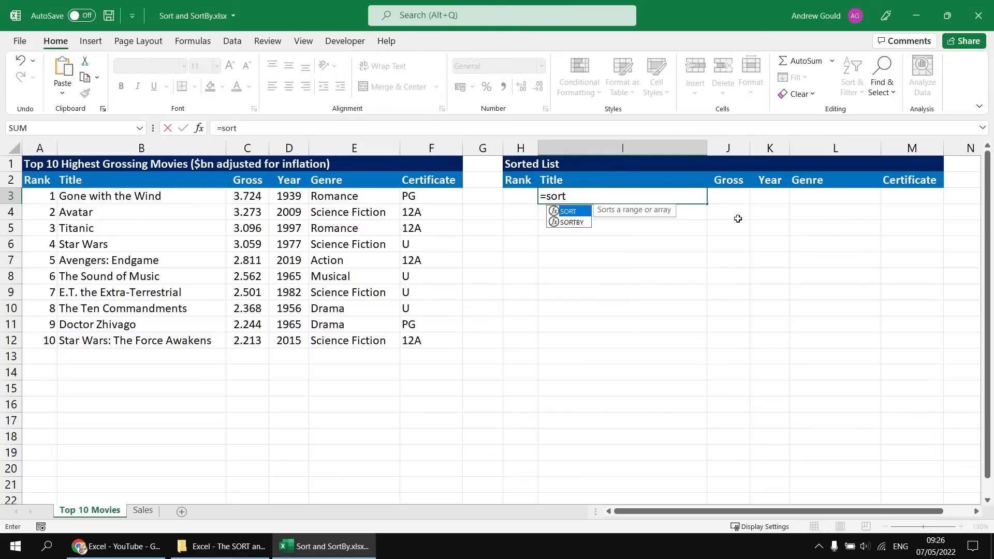
key("Down")
key("Tab")
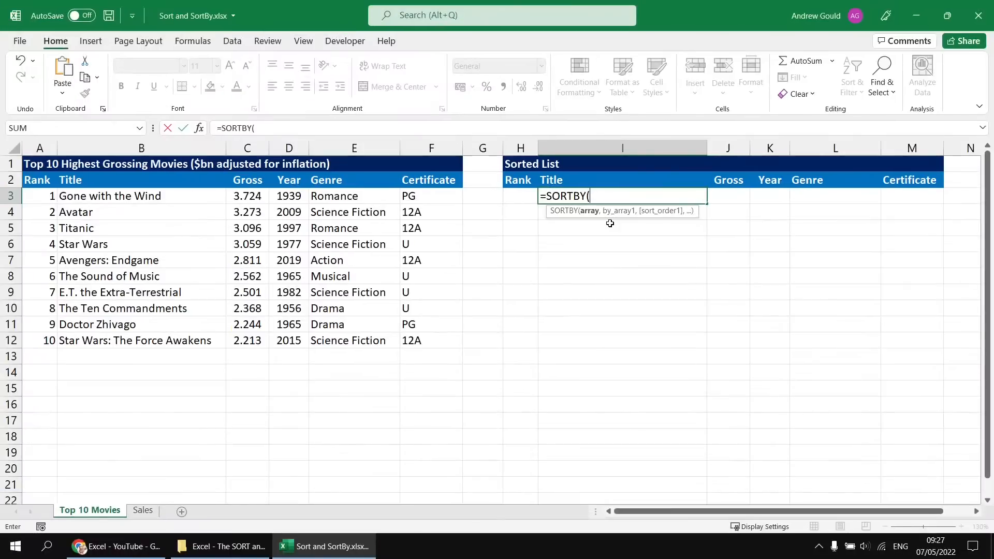
left_click_drag(195, 197, 182, 343)
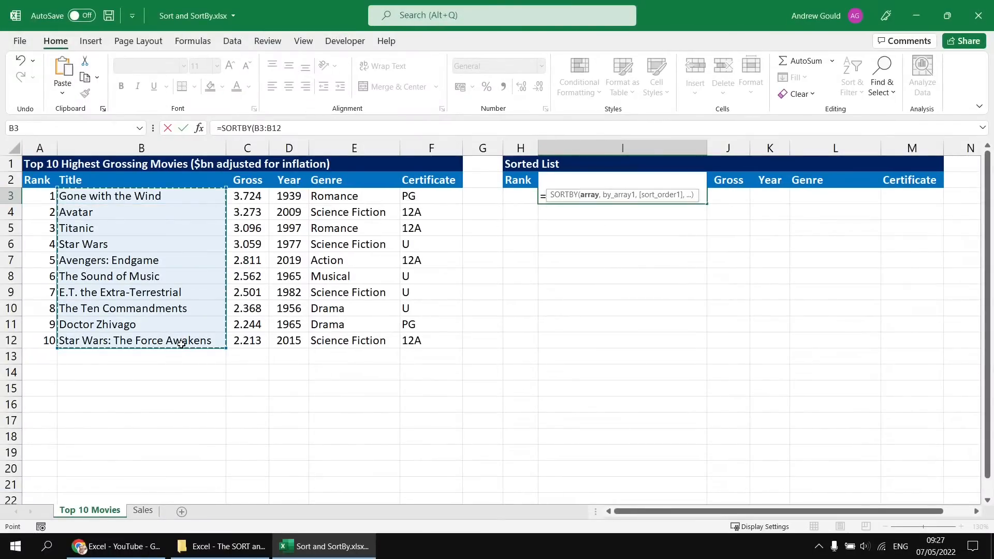
left_click_drag(181, 344, 181, 344)
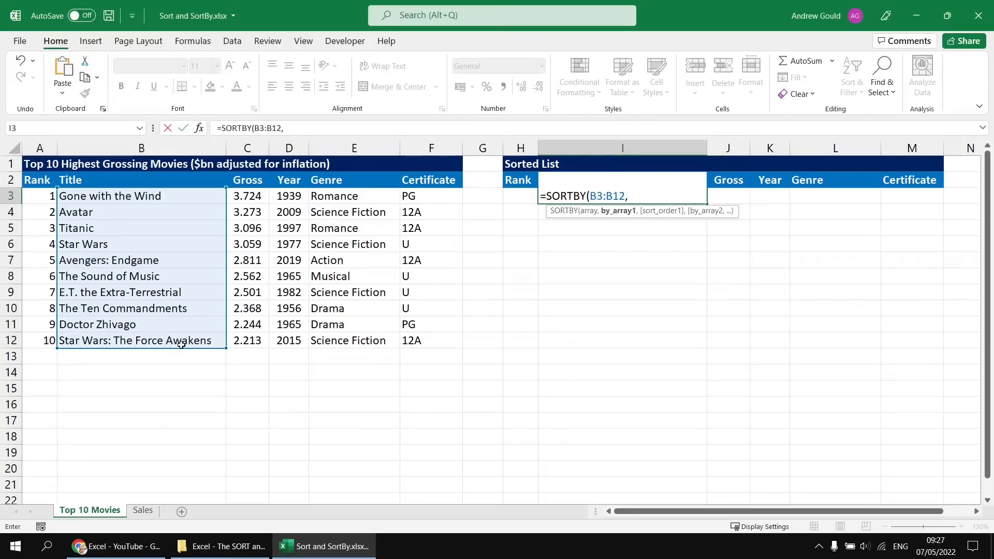
type(",")
left_click_drag(200, 200, 189, 339)
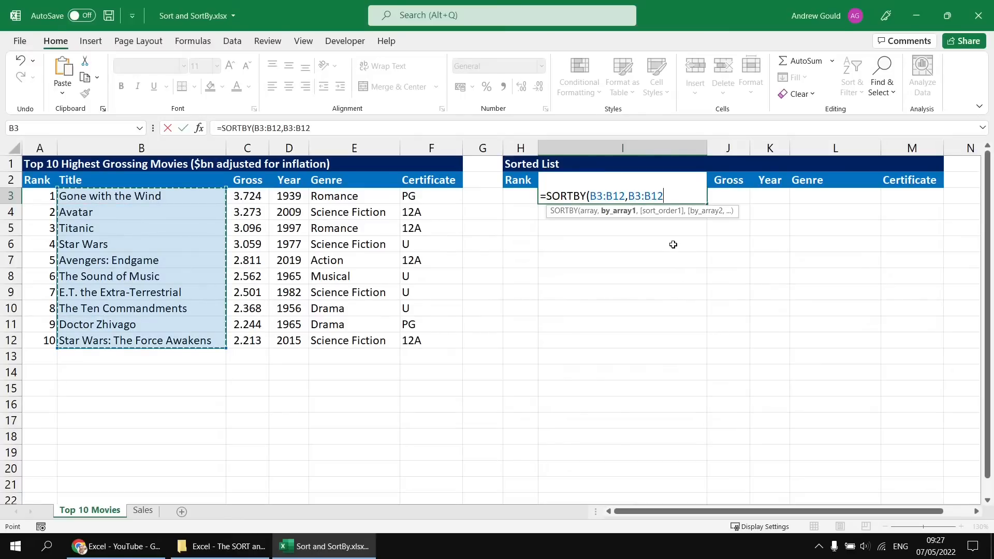
type(")")
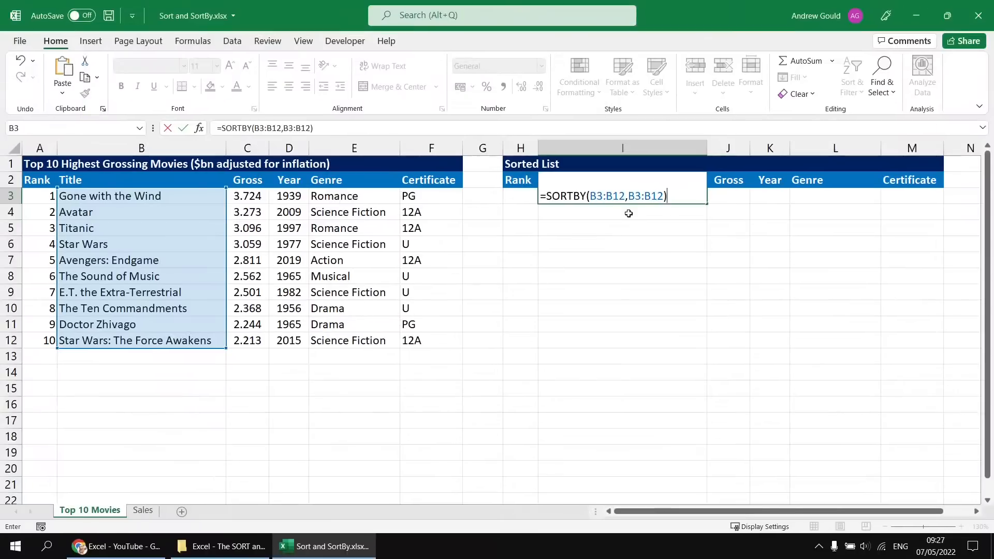
key("Return")
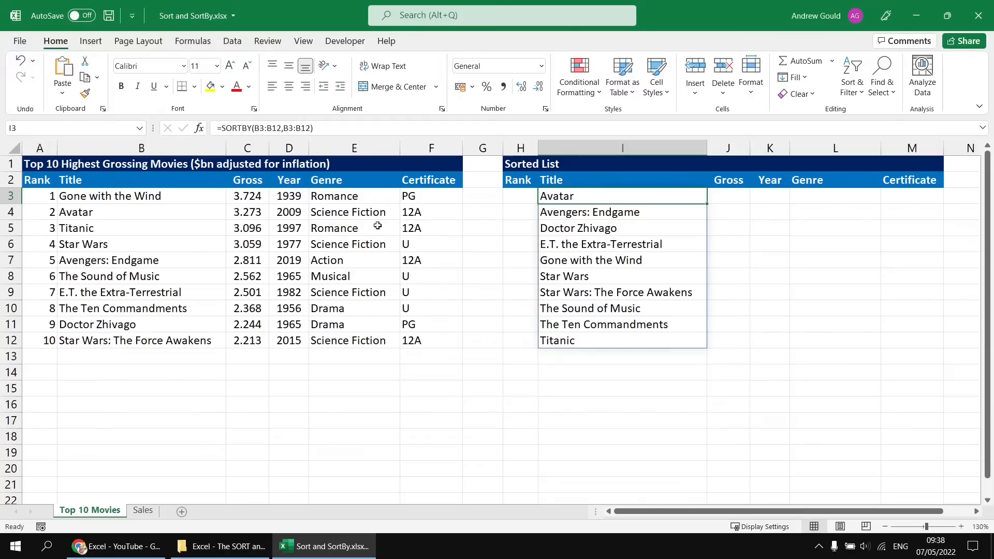
key("F2")
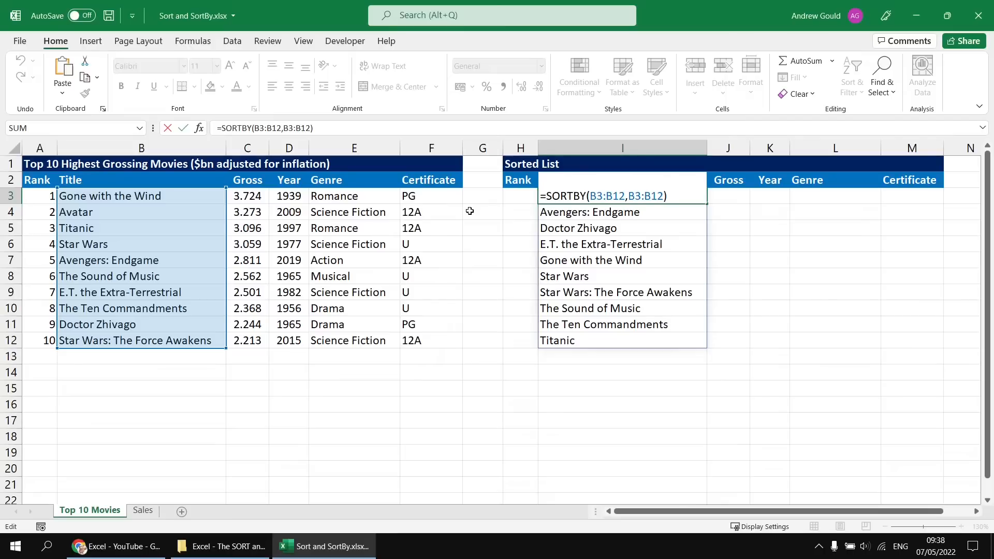
key("ctrl+Return")
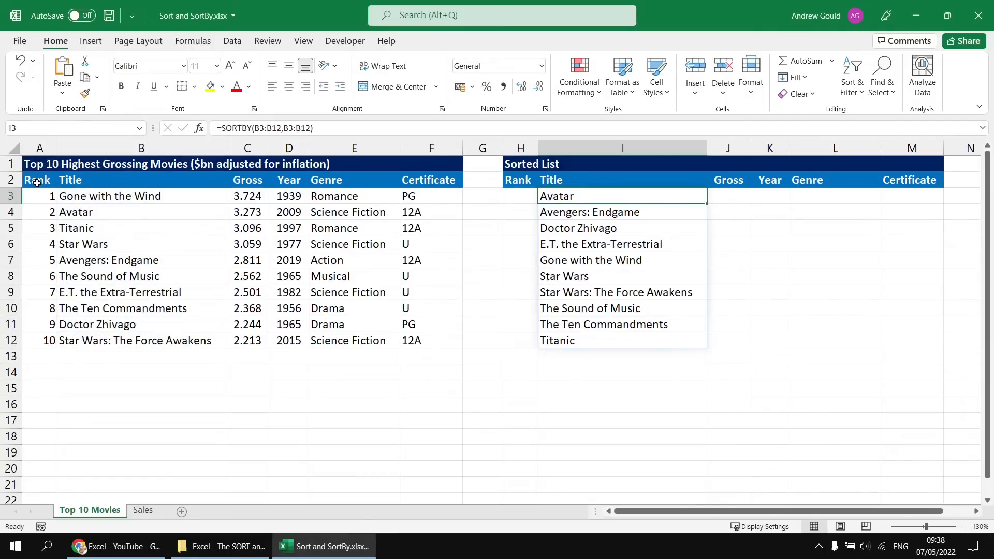
- Create named ranges for the movie table A2:F12 from its top row only, leaving the right column out
left_click_drag(36, 180, 430, 342)
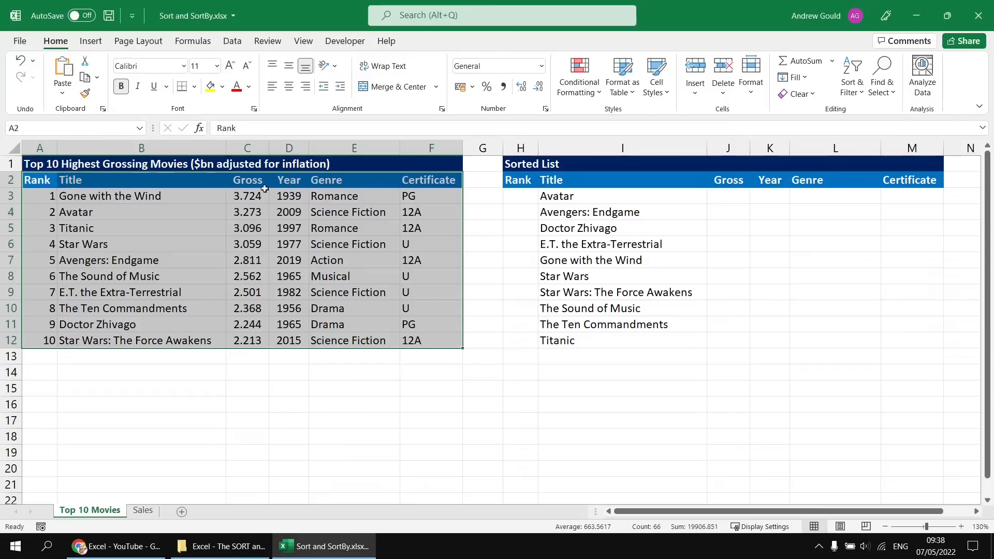
left_click(197, 44)
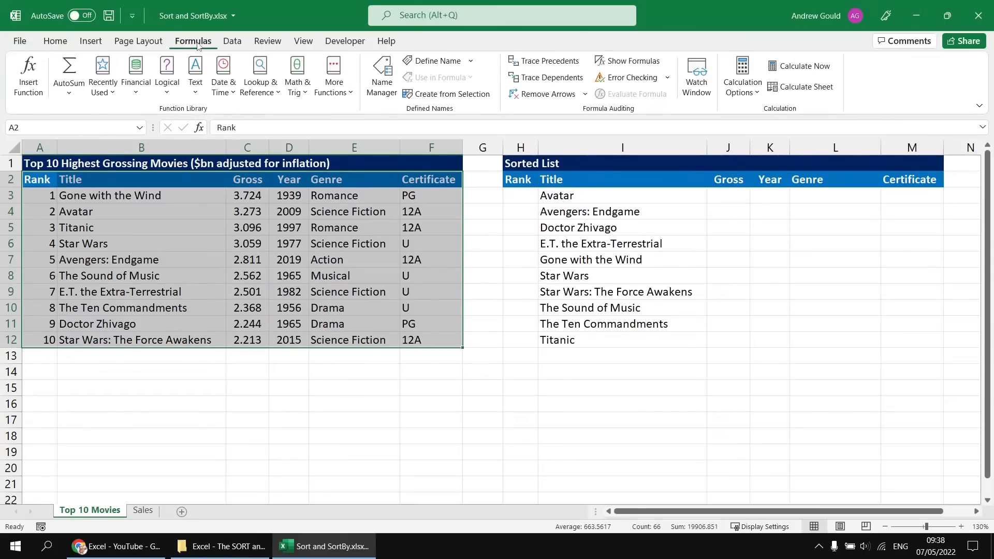
left_click(449, 96)
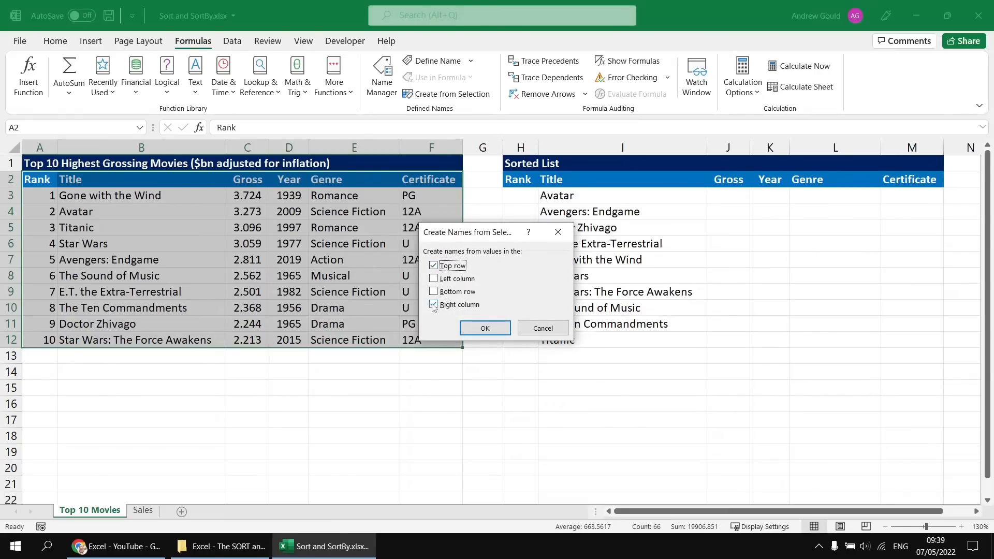
left_click(434, 306)
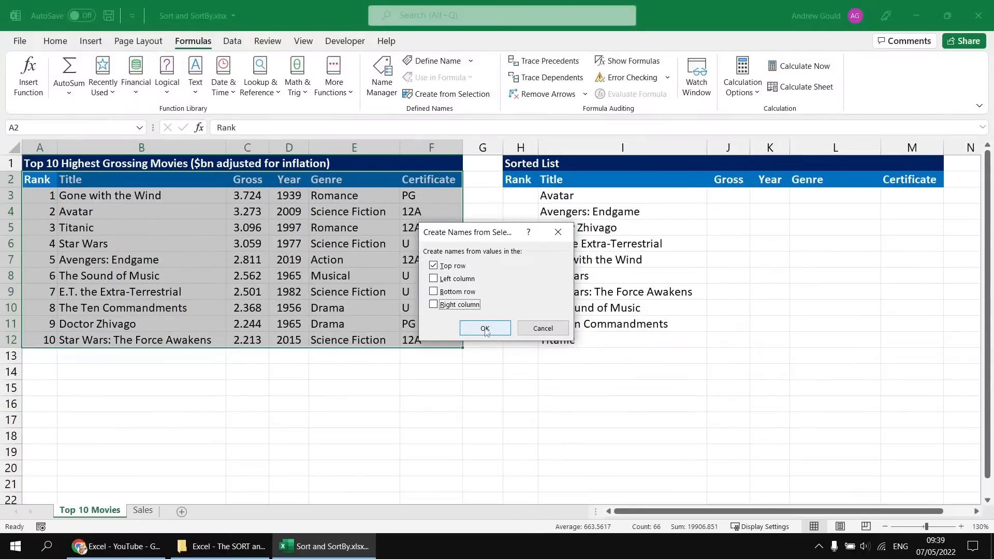
left_click(531, 385)
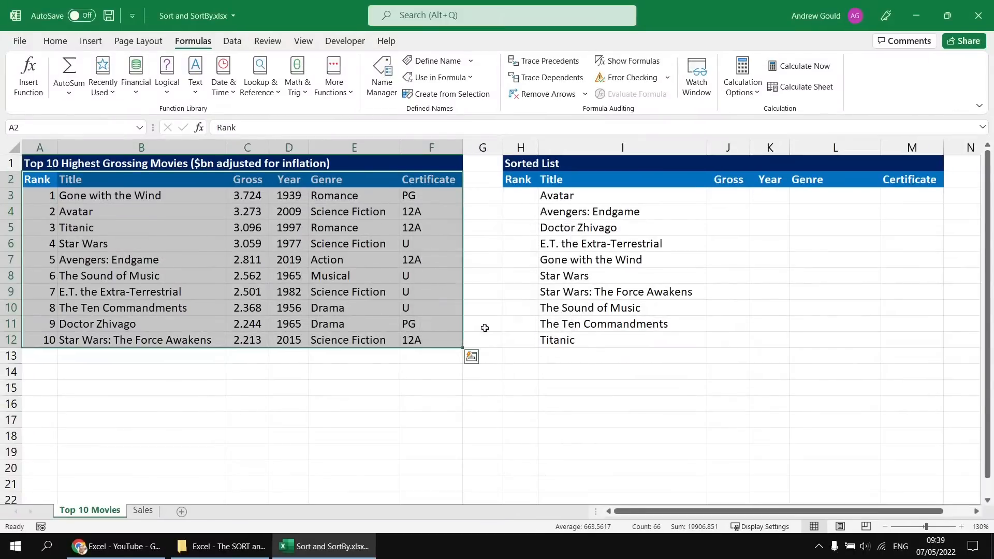
- Check the named ranges by selecting Title and Gross by name and reviewing all names in the Name Manager
left_click(47, 197)
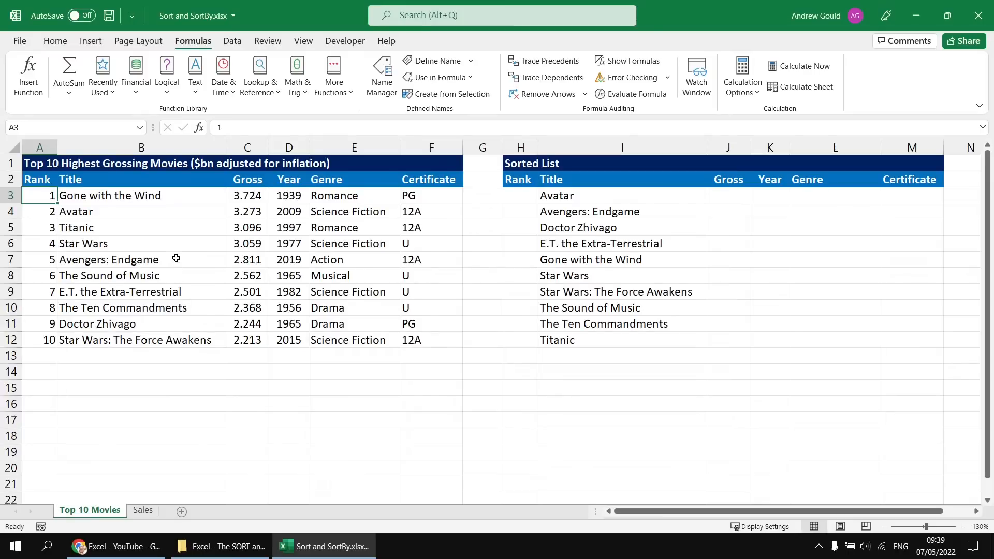
left_click(140, 129)
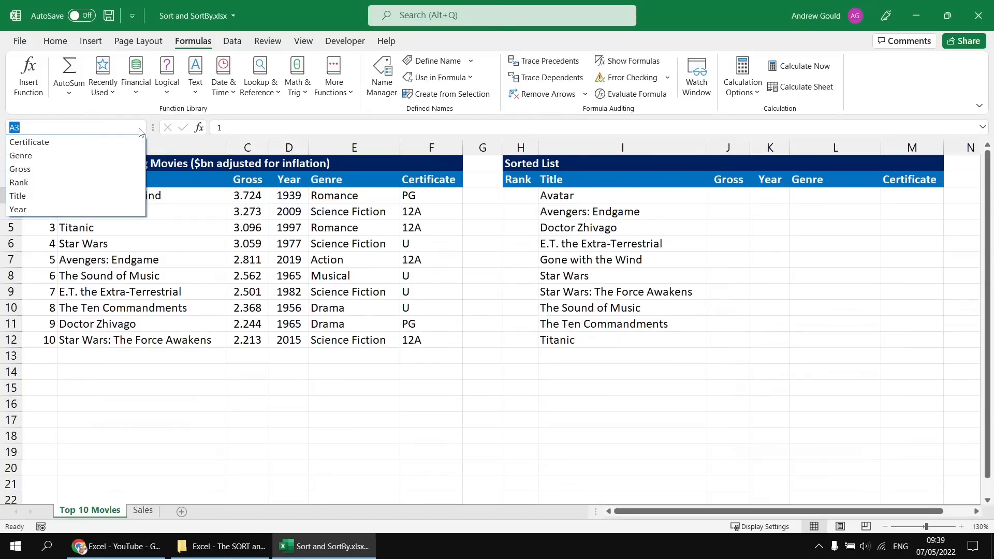
left_click(45, 196)
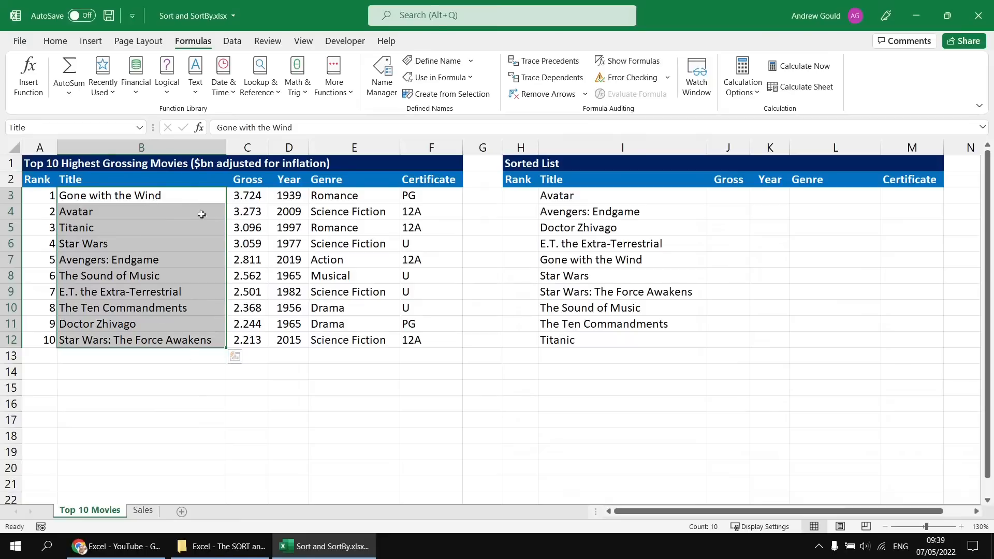
left_click(139, 128)
left_click(93, 171)
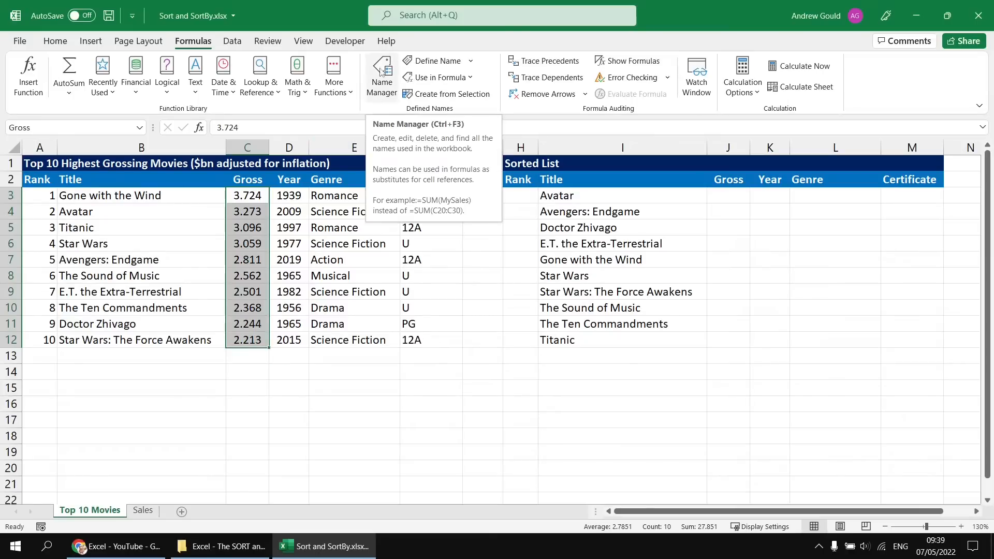
left_click(382, 84)
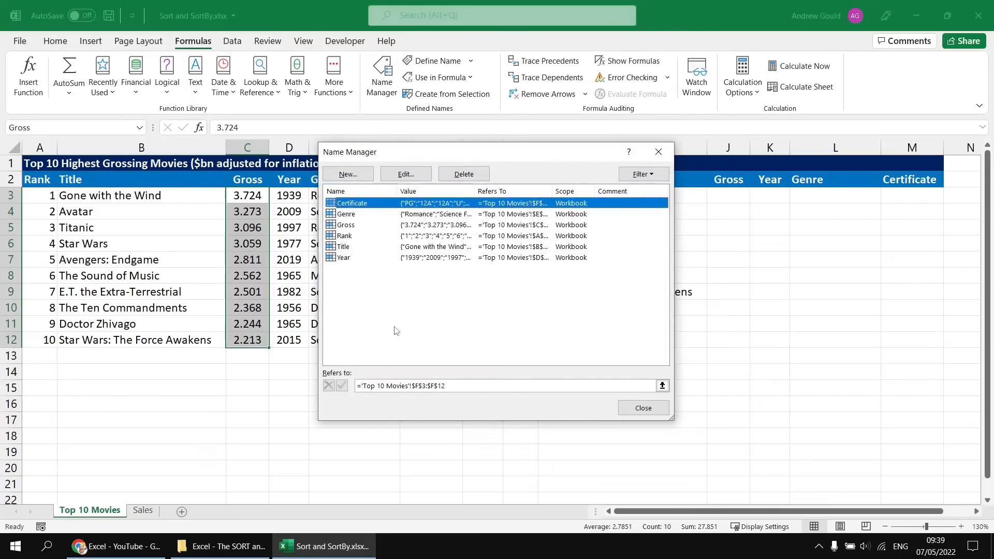
left_click(642, 408)
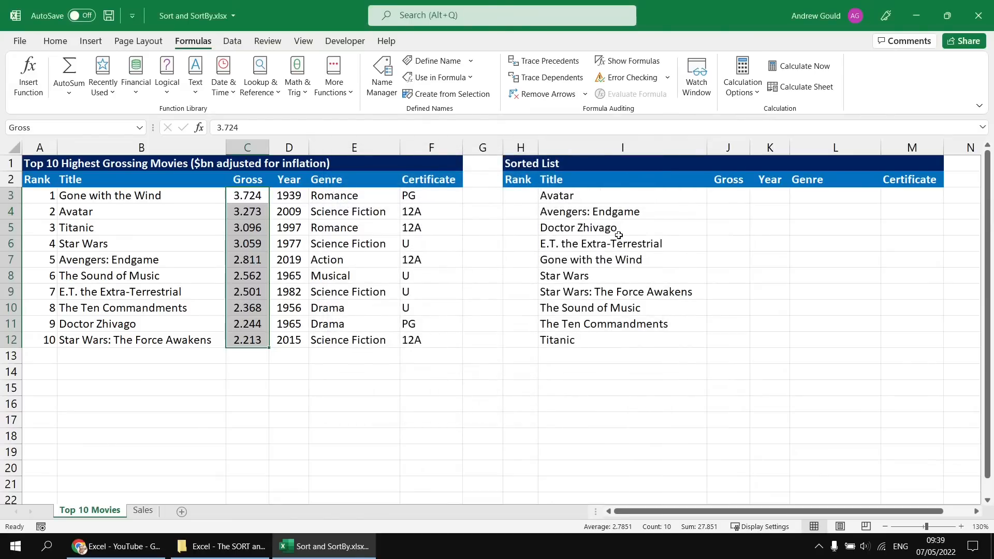
- Replace the formula in cell I3 with =SORT(Title), using the Title named range as the array
left_click(618, 195)
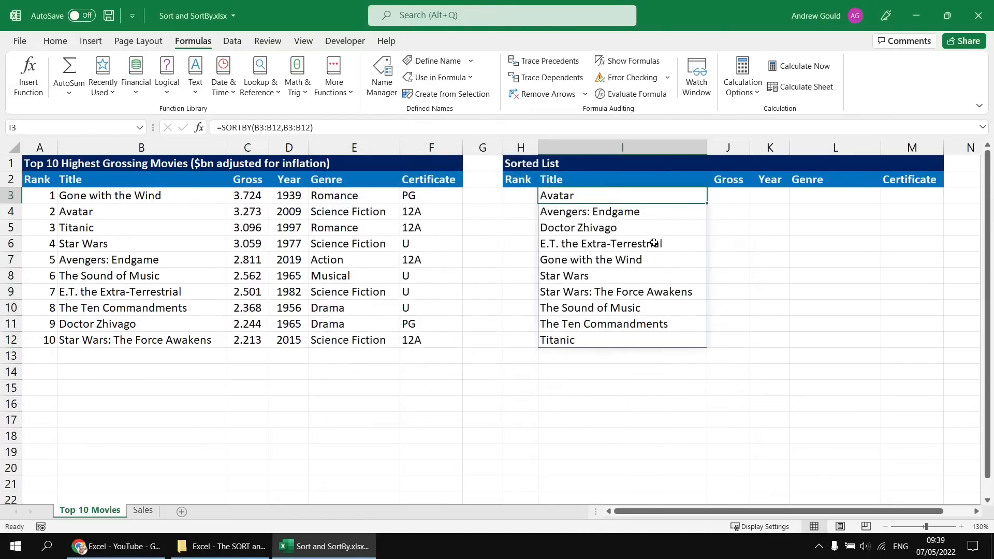
key("Delete")
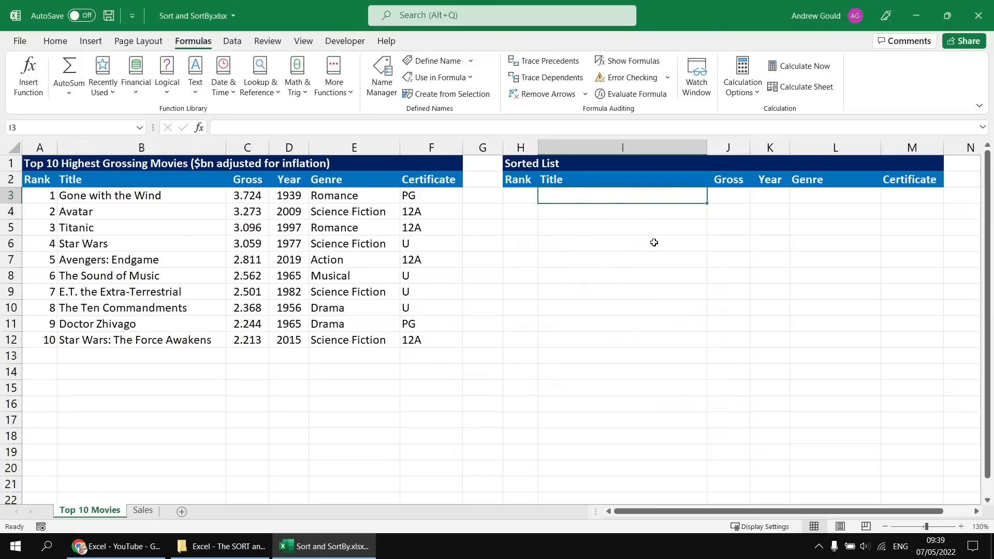
type("=sort")
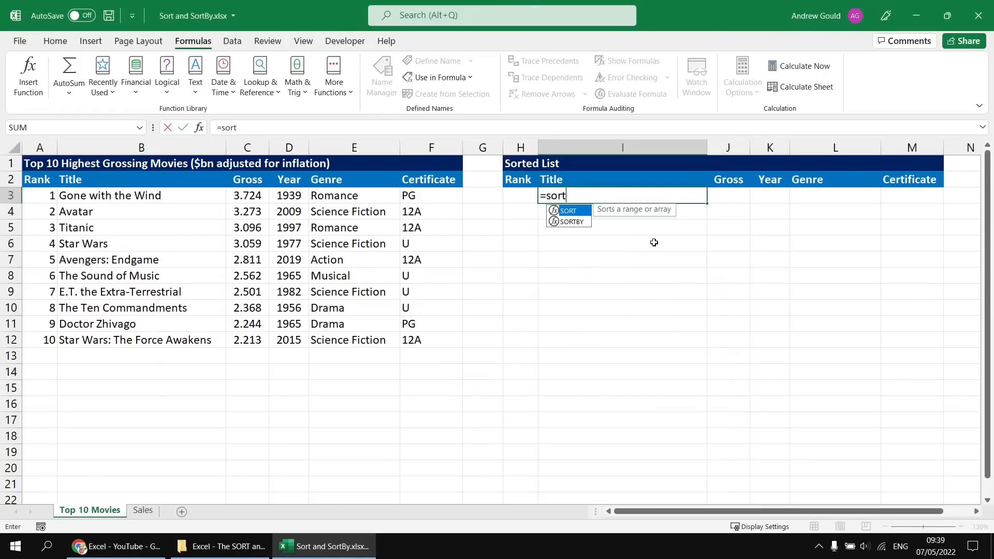
key("Tab")
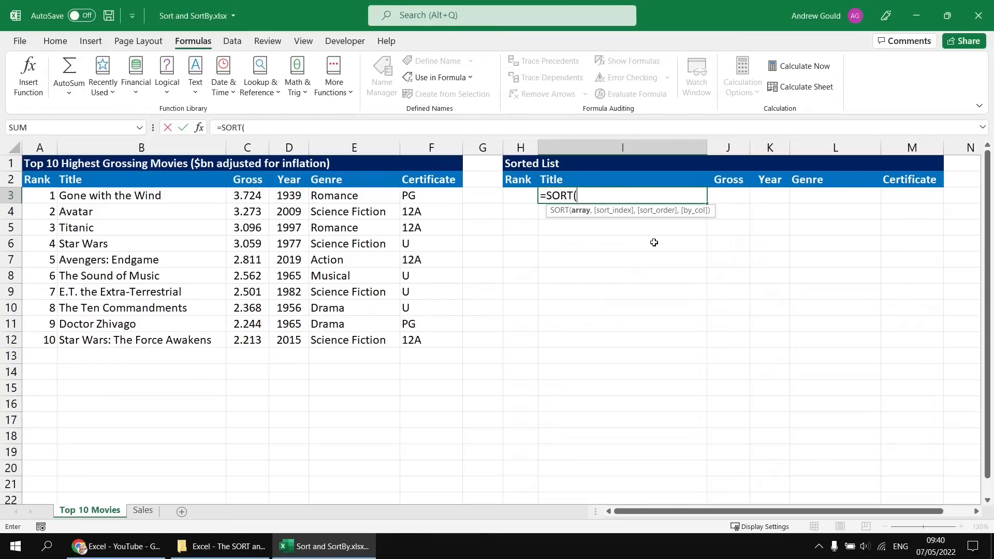
type("Ti")
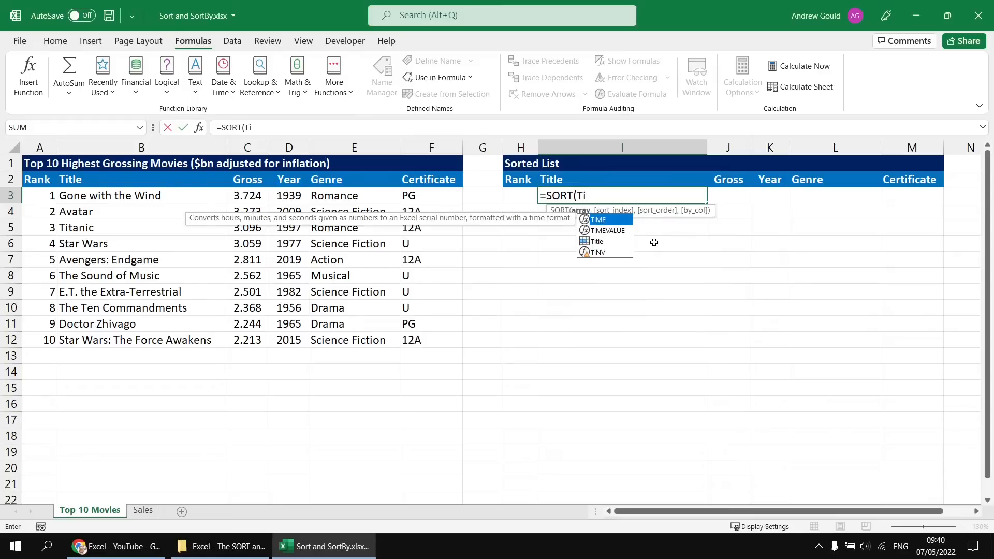
key("Down")
key("Down")
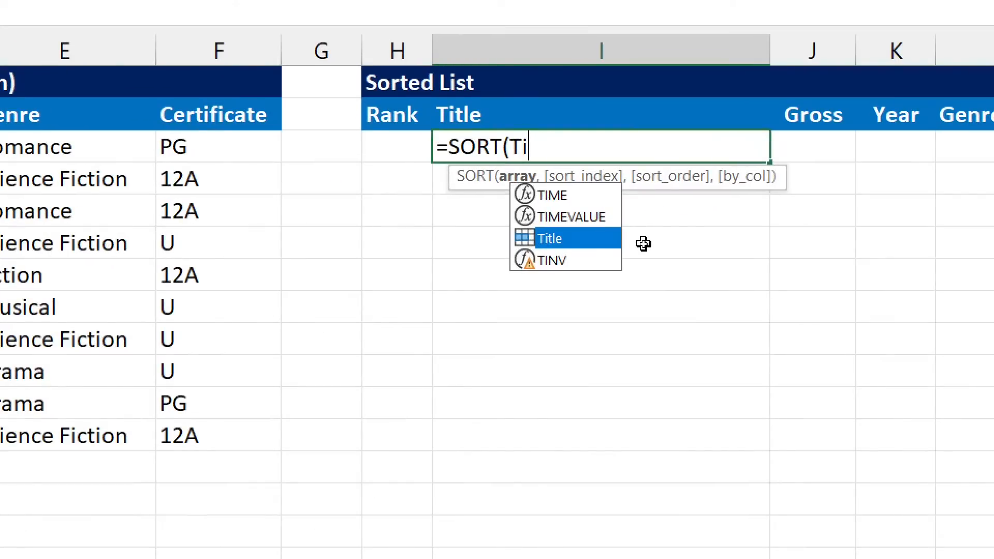
key("Up")
key("Down")
key("Tab")
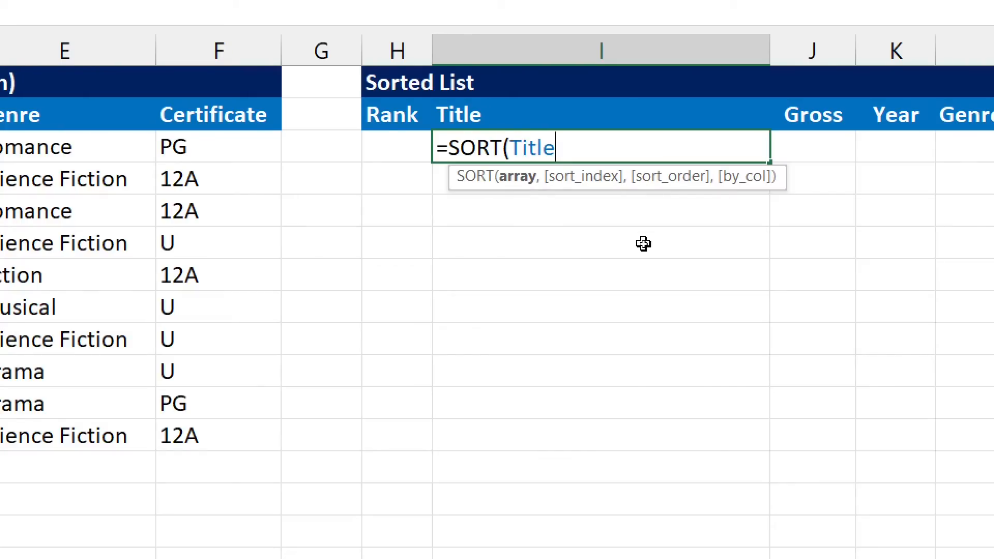
type(")")
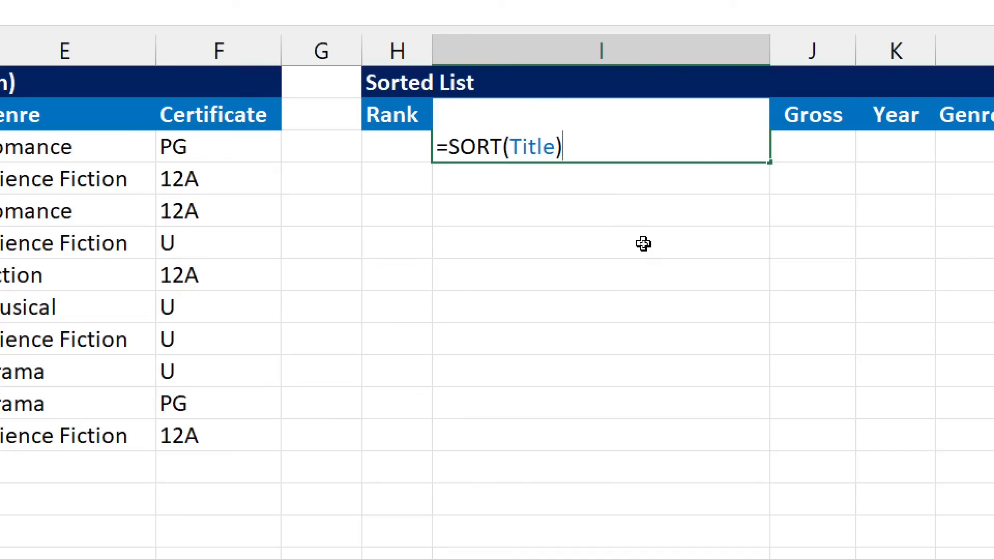
key("Return")
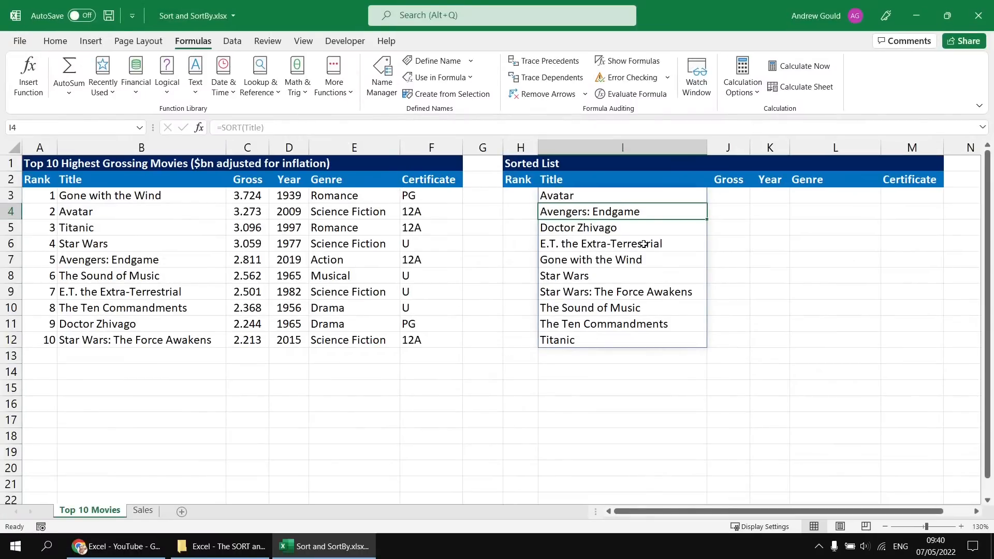
key("Up")
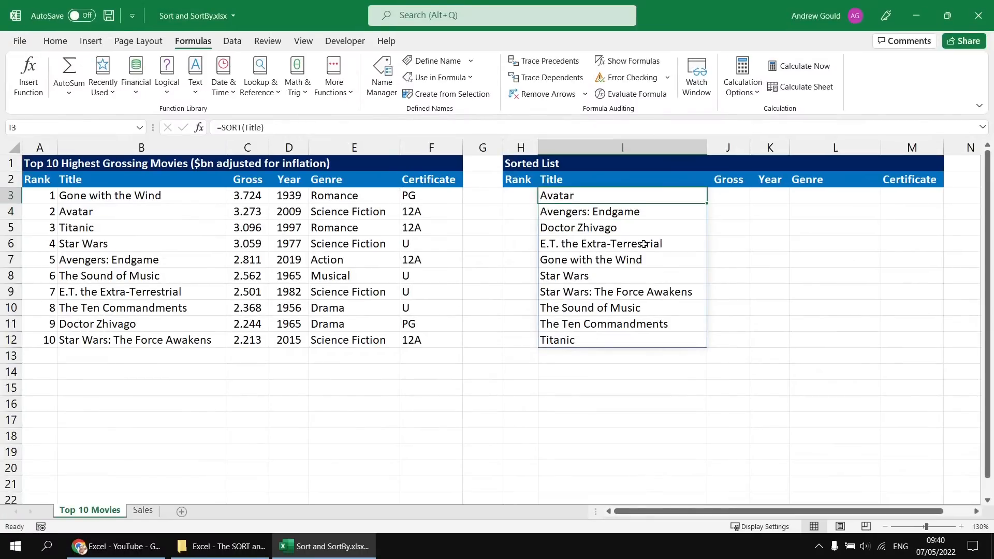
- Replace the formula in cell I3 with =SORTBY(Title,Year) to list the movie titles in order of release year
double_click(607, 197)
key("Delete")
type("=")
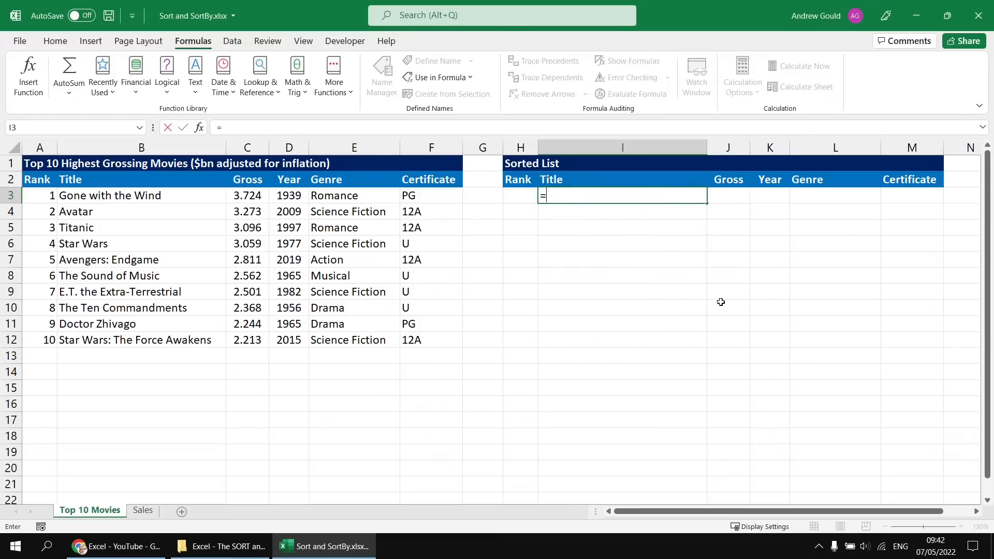
type("sortby")
key("Tab")
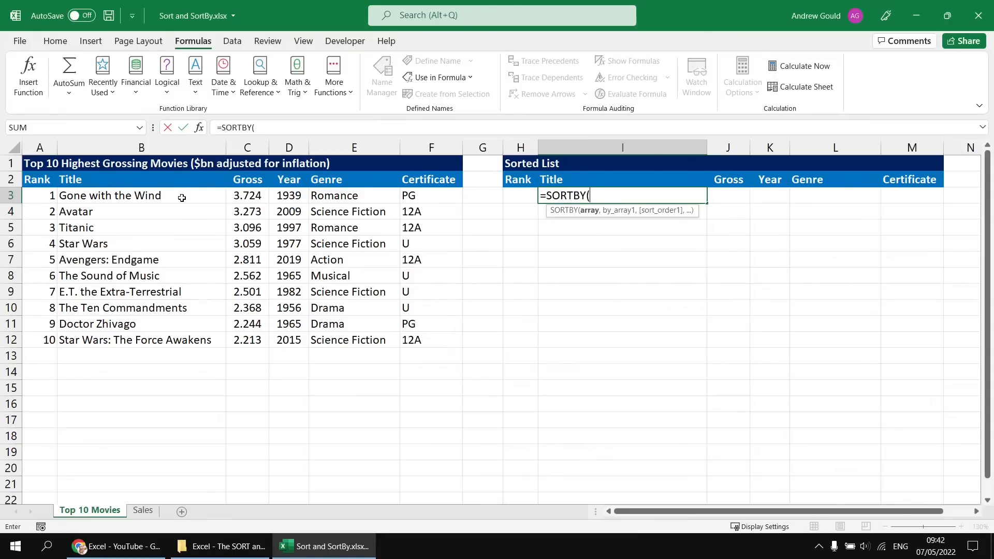
type("Title")
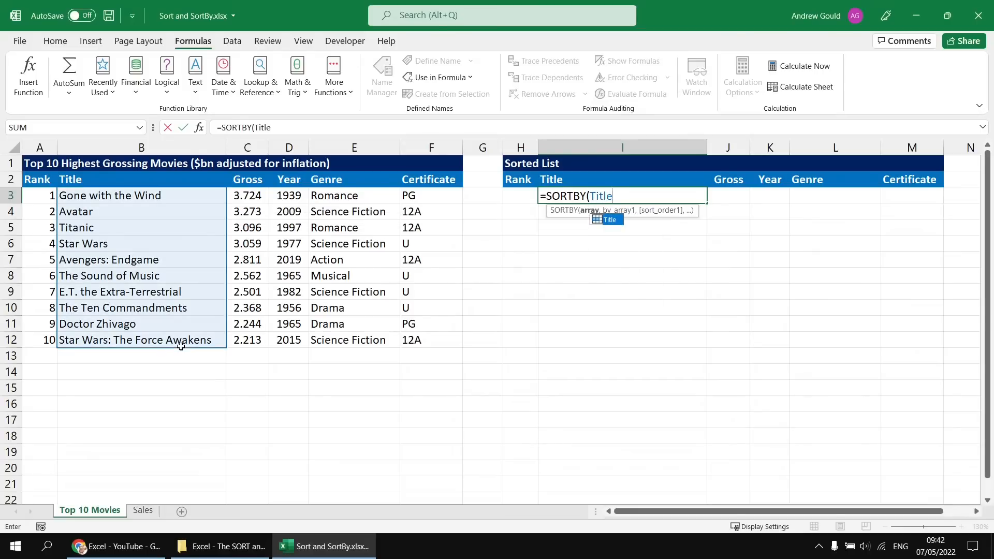
type(",")
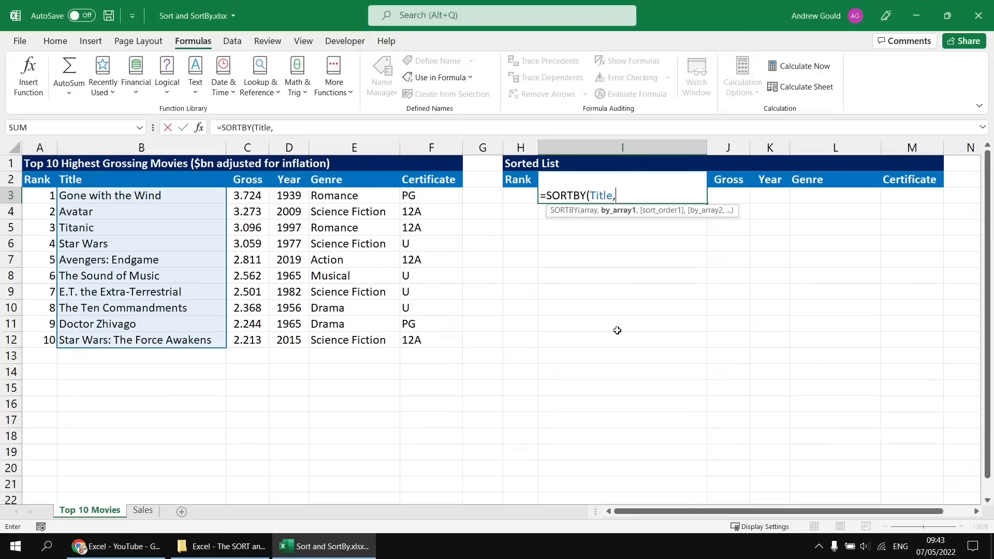
type("Yea")
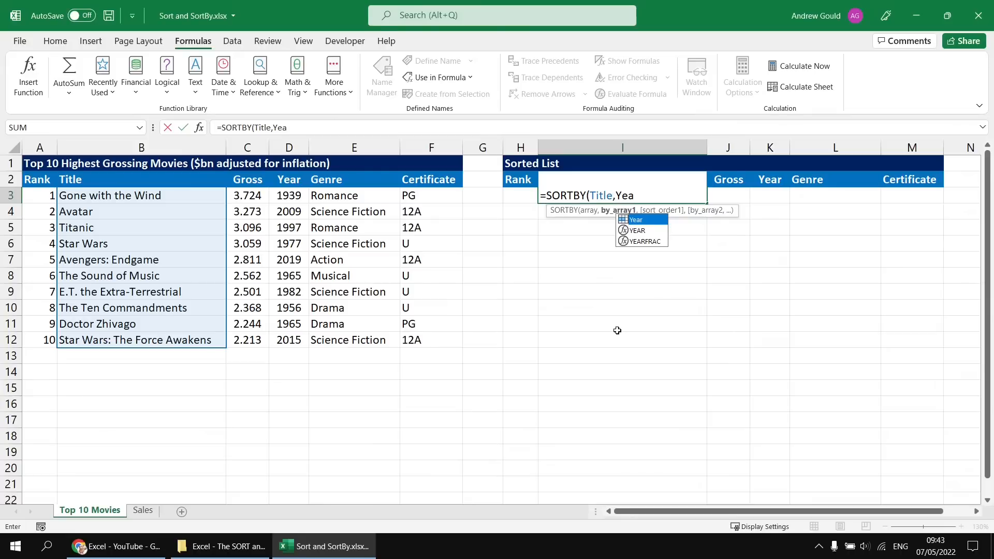
key("Tab")
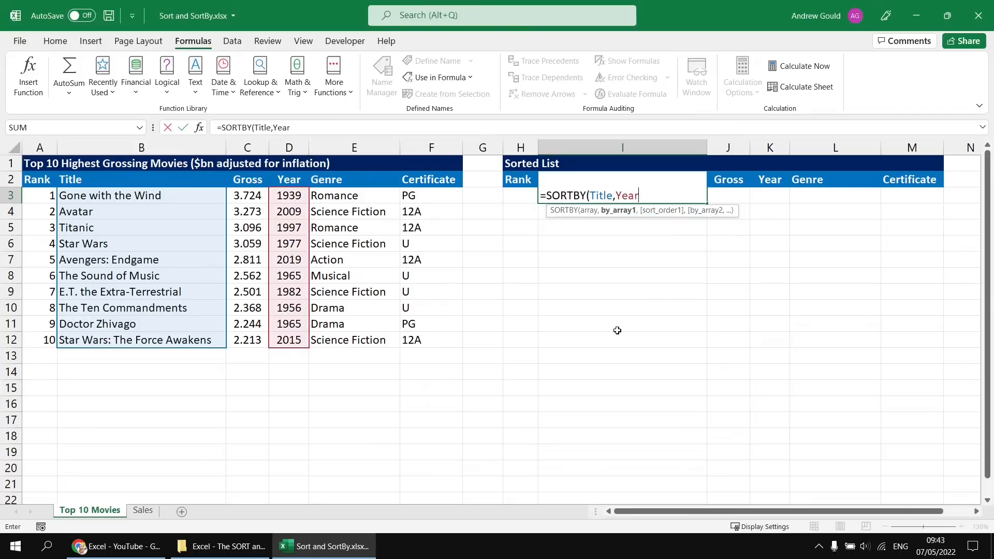
type(")")
key("Return")
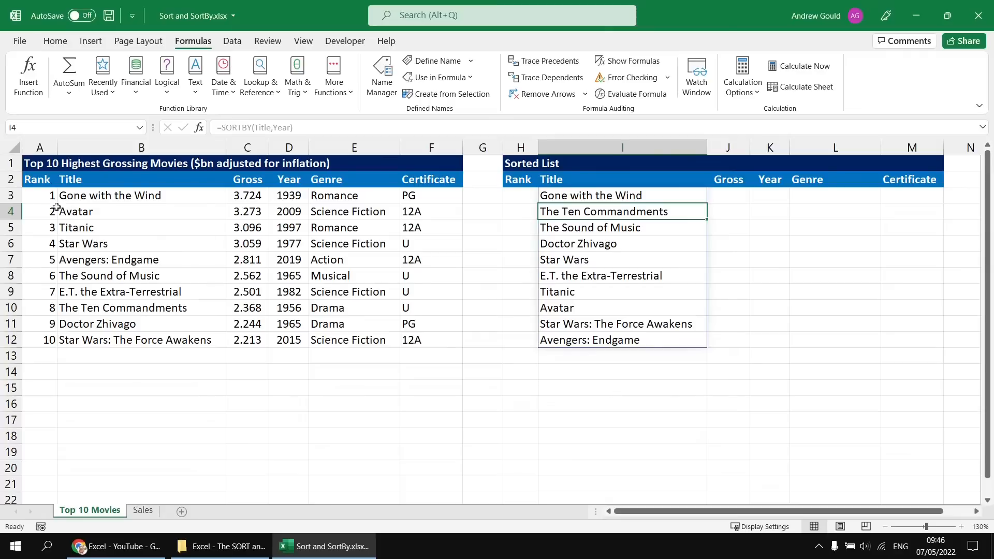
- Name the movie data range A3:F12 MovieList and check that the name is among the workbook's defined names
left_click_drag(39, 197, 420, 340)
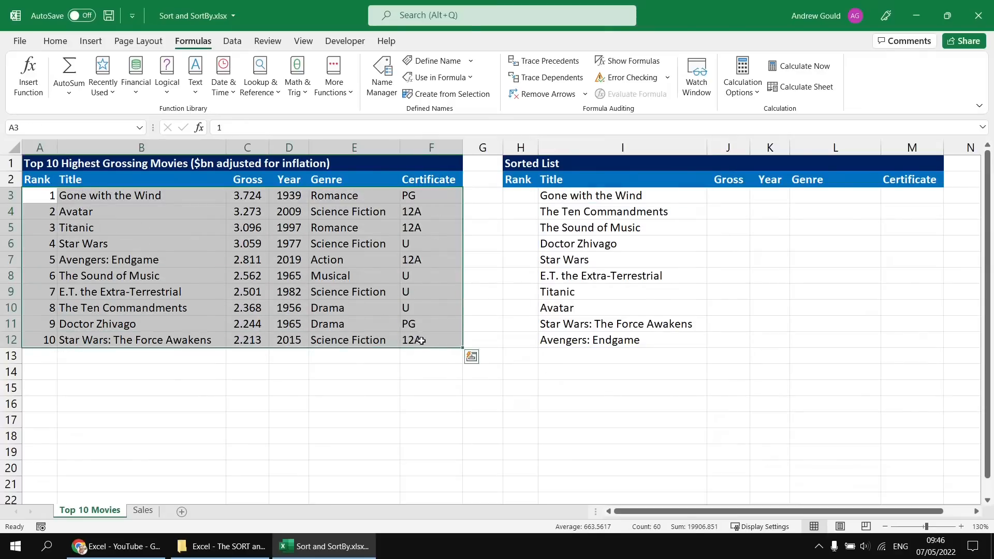
left_click(55, 128)
type("MovieList")
key("Return")
left_click(47, 160)
left_click(139, 129)
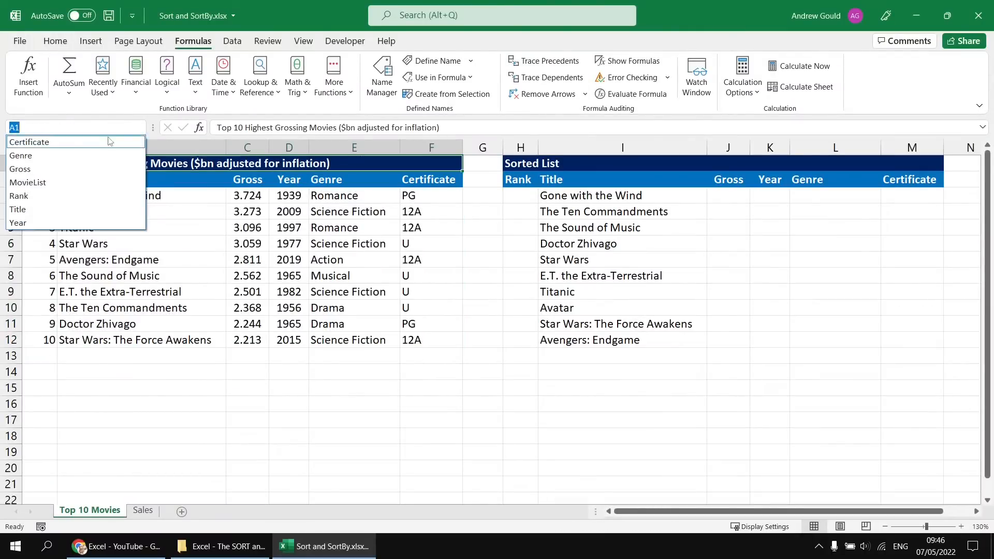
key("Escape")
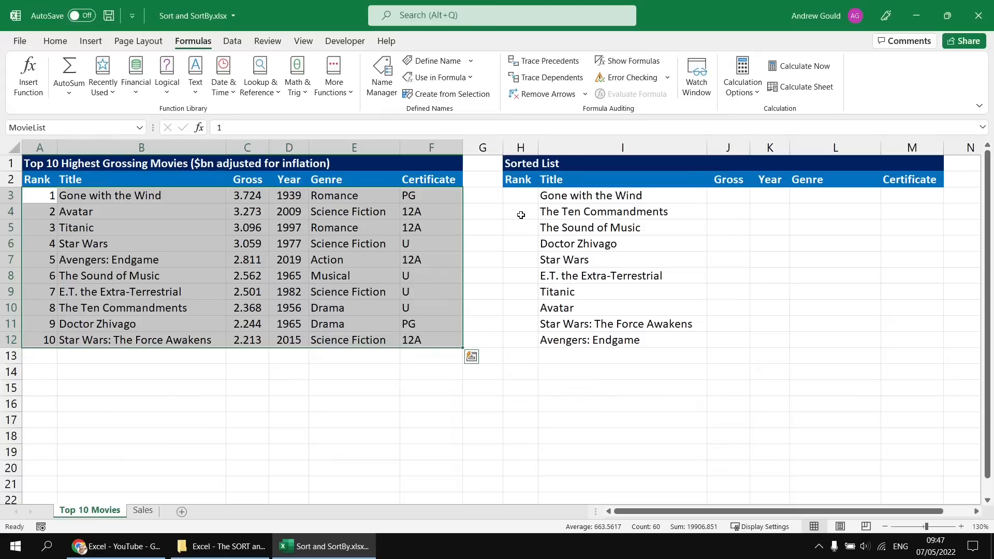
- Clear the formula in I3 and enter =SORTBY(MovieList,Year) in cell H3 to return the whole movie table sorted by year
left_click(570, 198)
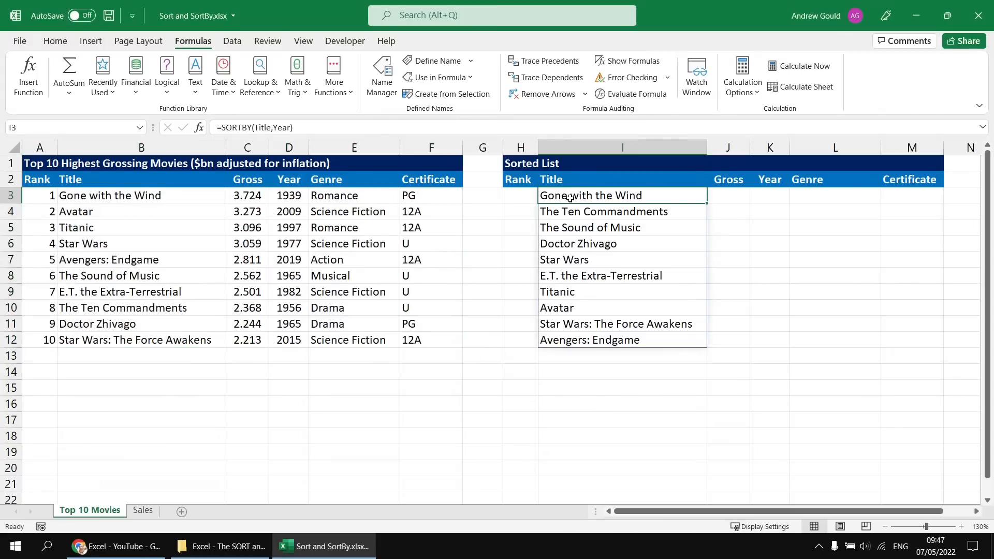
key("Delete")
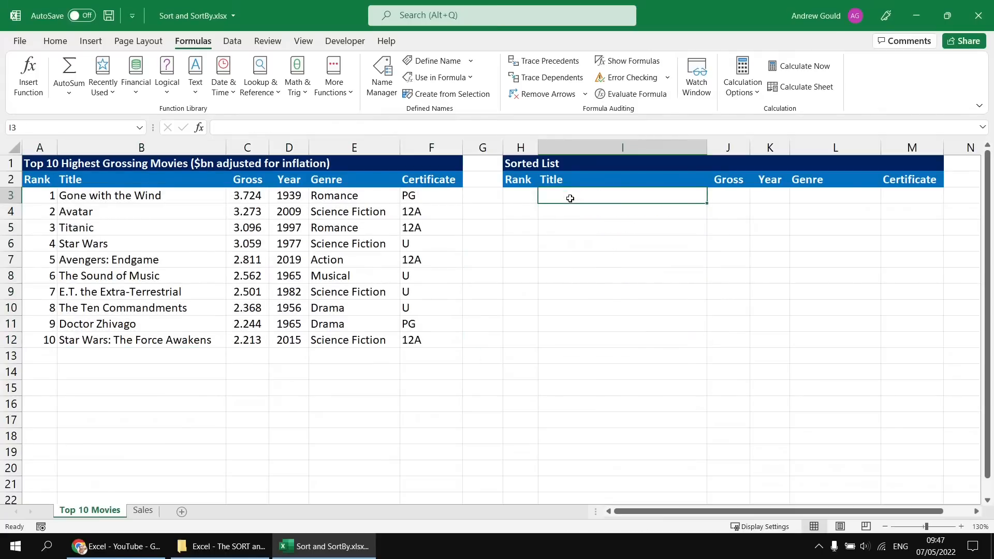
left_click(516, 196)
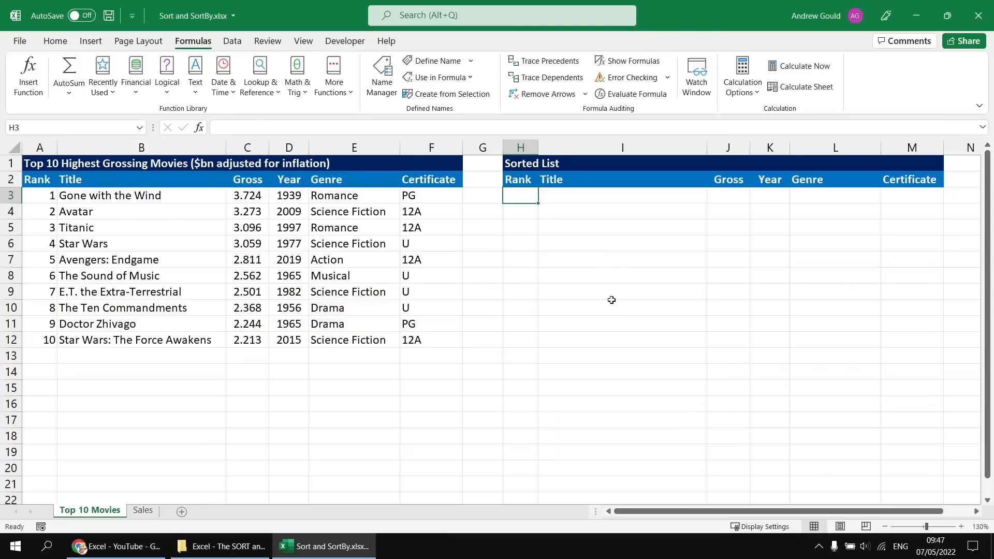
type("=")
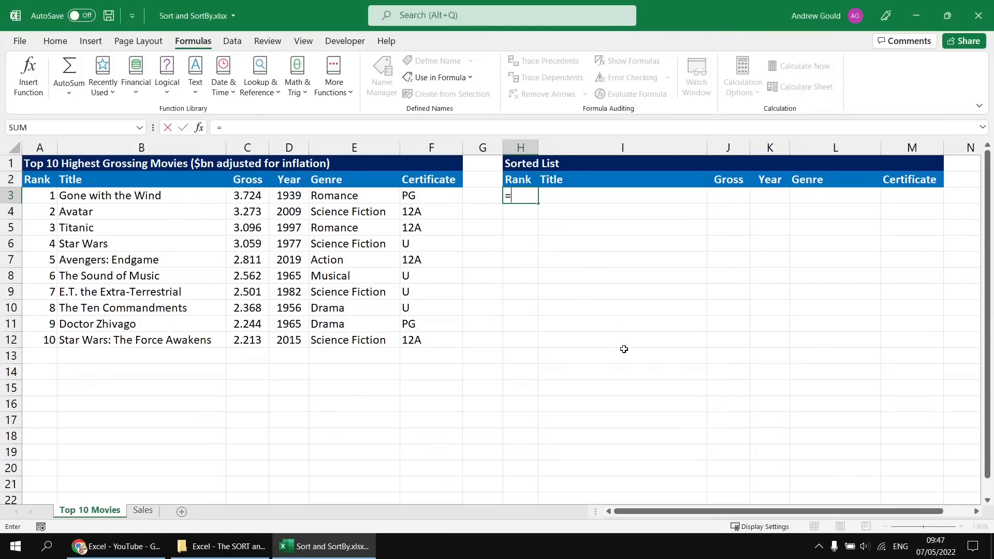
type("sort")
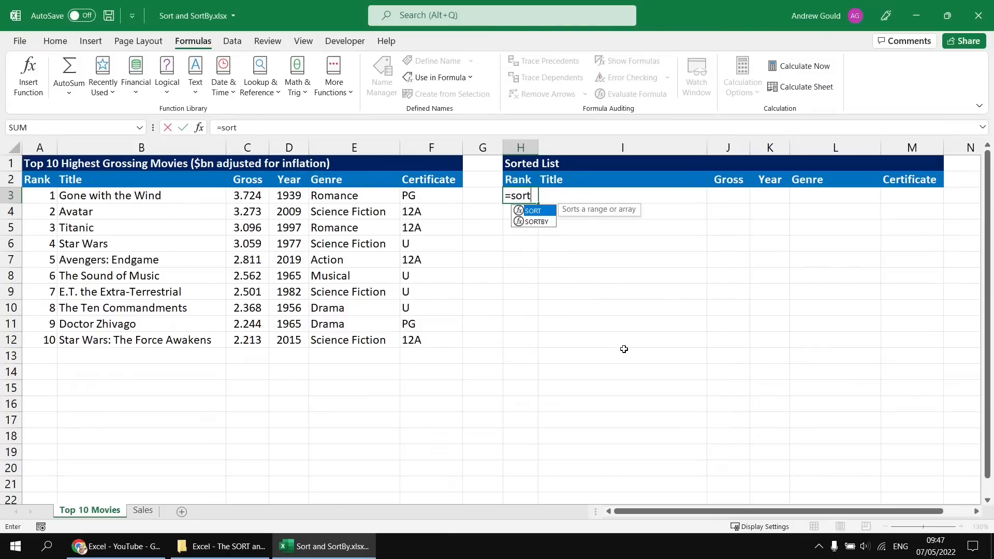
key("Down")
key("Tab")
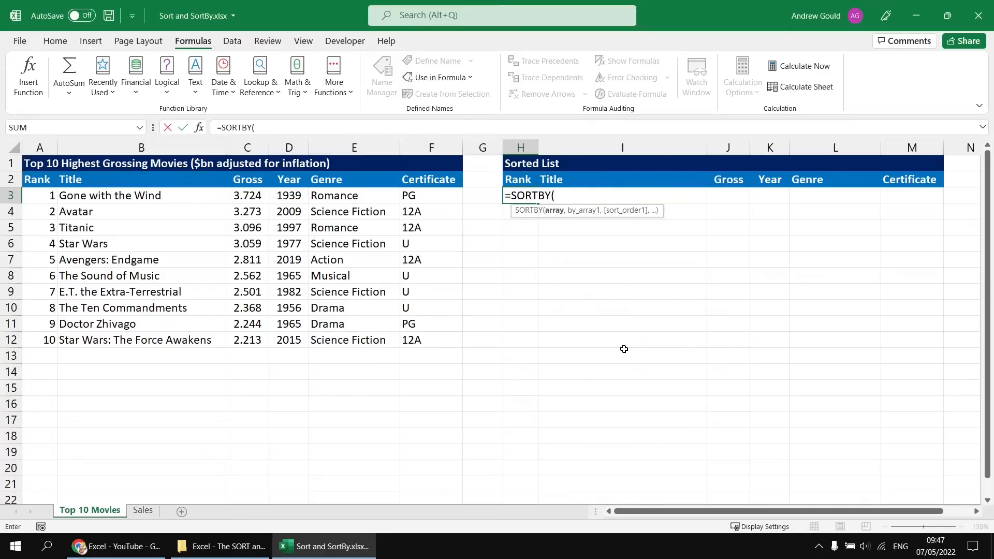
type("mov")
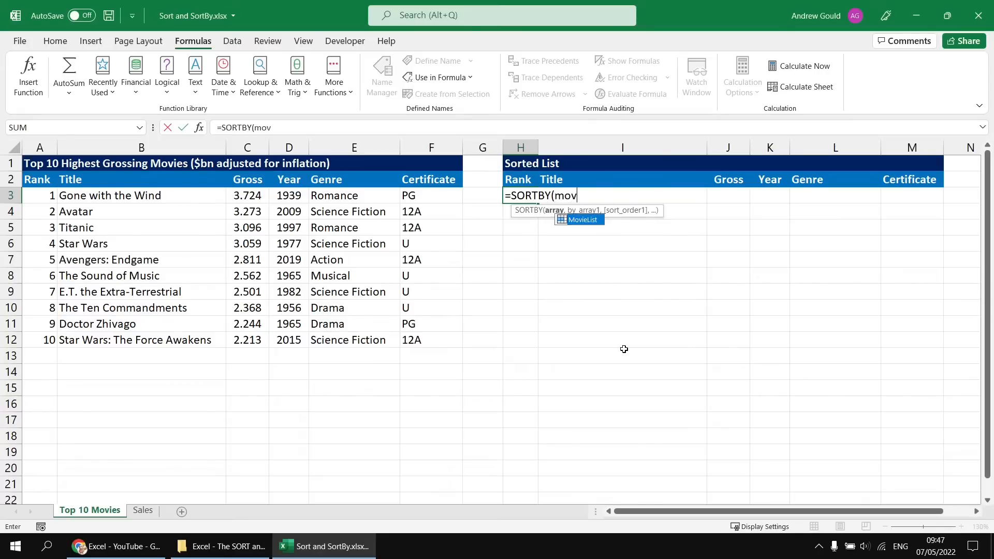
key("Tab")
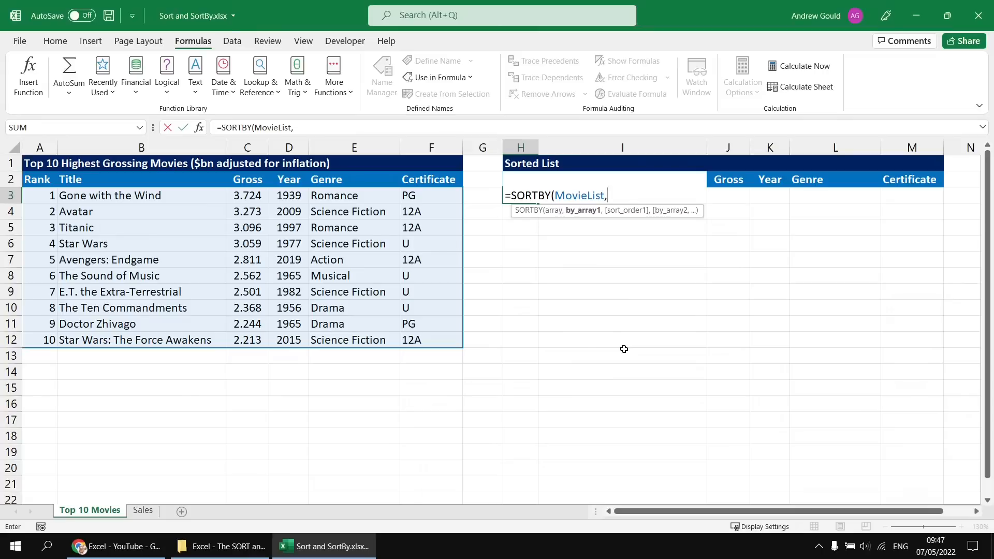
type("Yea")
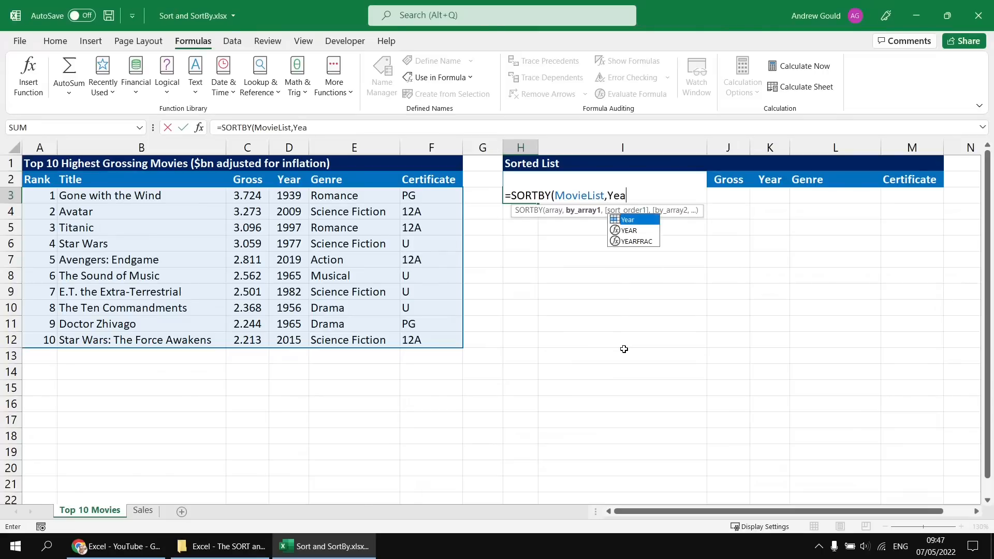
key("Tab")
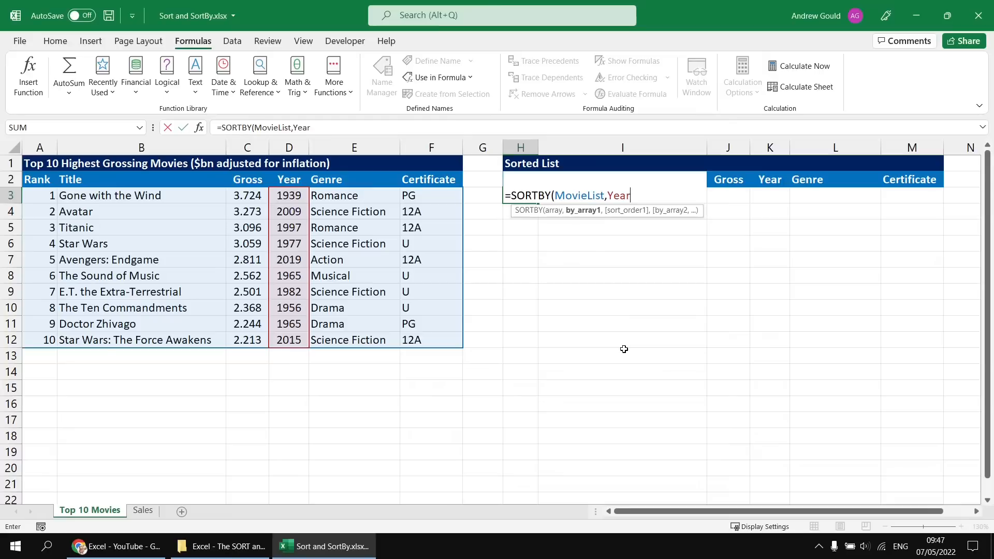
type(")")
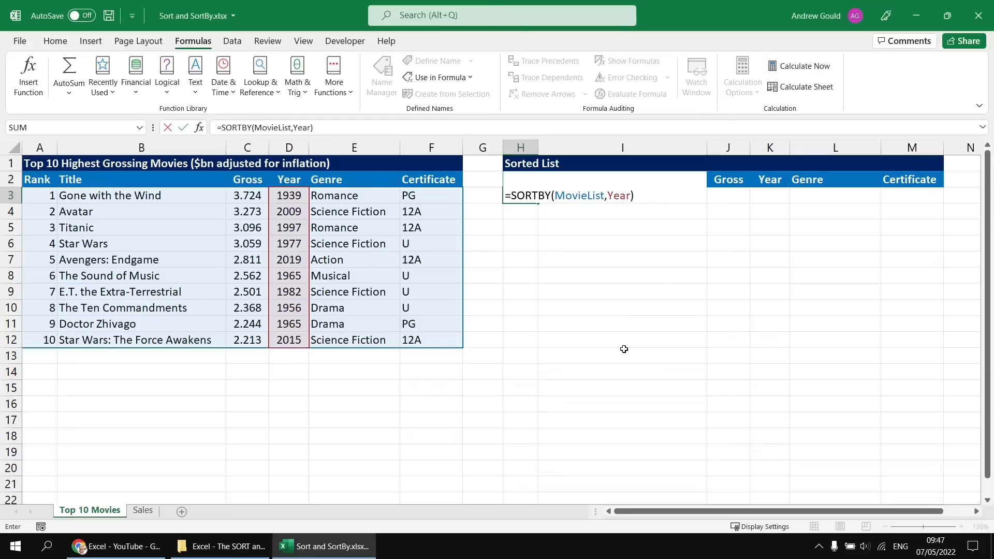
key("Return")
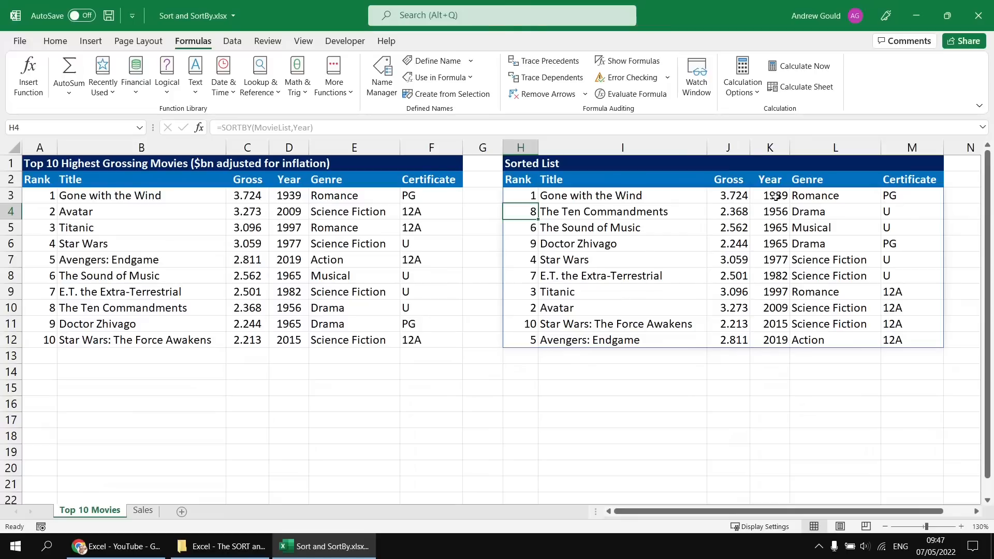
- Check the order of the years in K3:K12 of the sorted list and inspect the formula in H3
left_click_drag(775, 197, 773, 341)
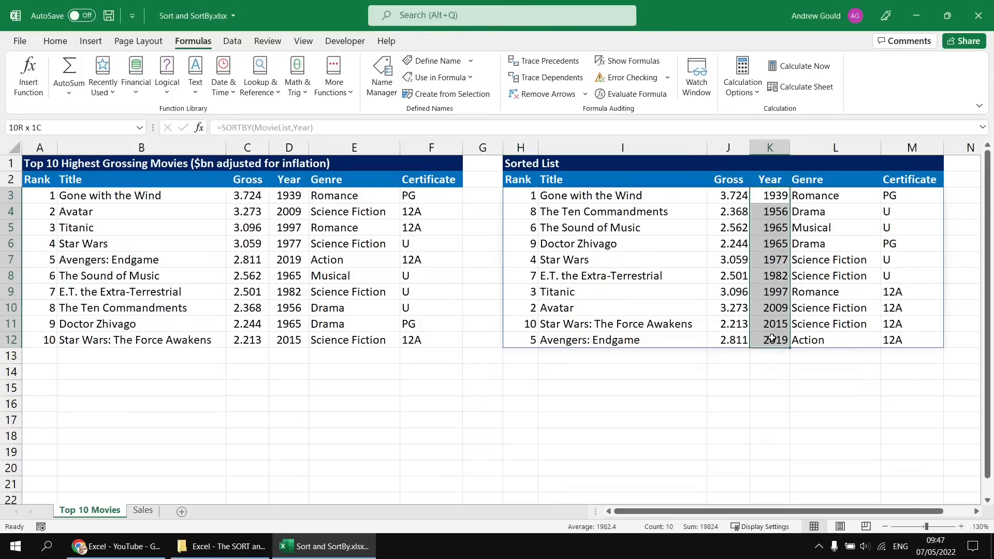
left_click(771, 195)
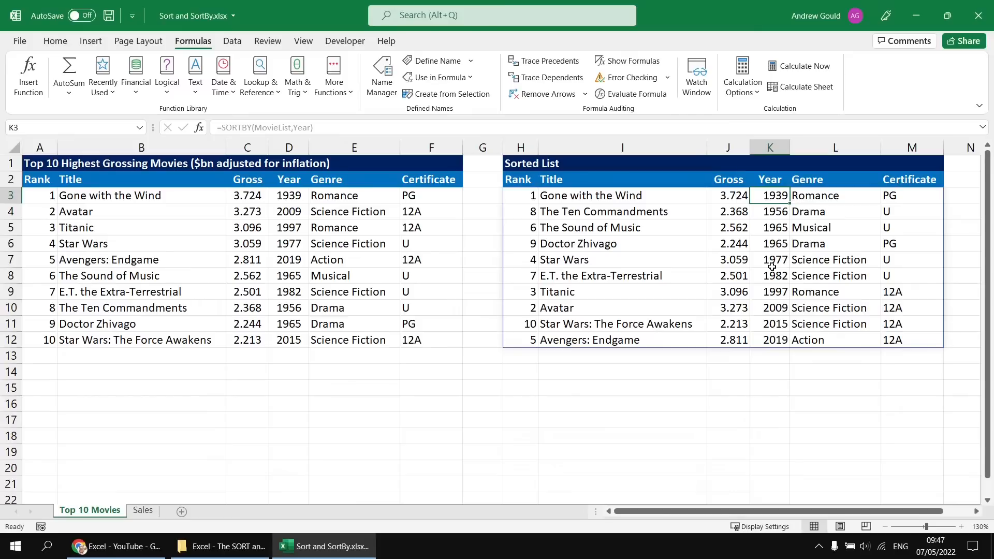
left_click(528, 198)
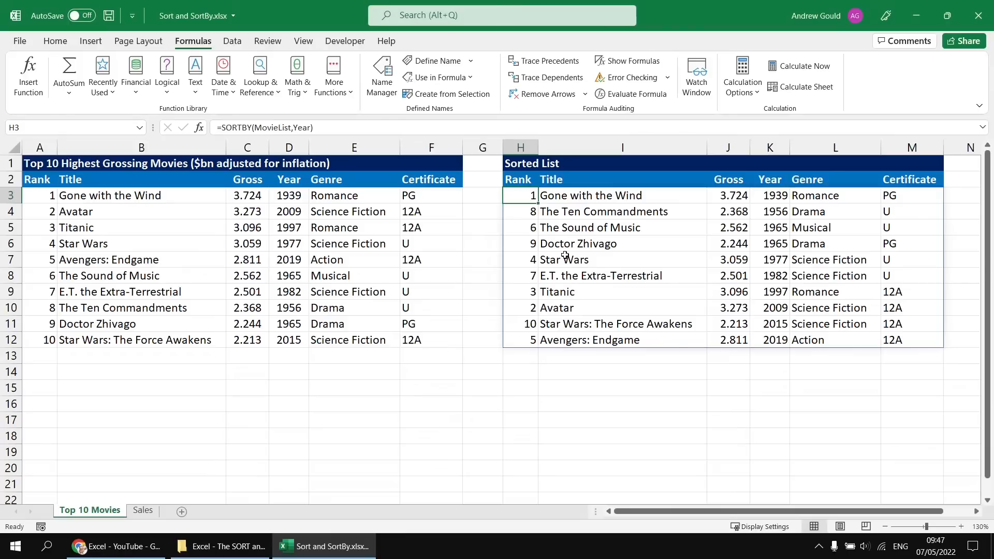
- Replace the formula in H3 with =SORT(MovieList,4) to sort the whole movie table by its fourth column
key("Delete")
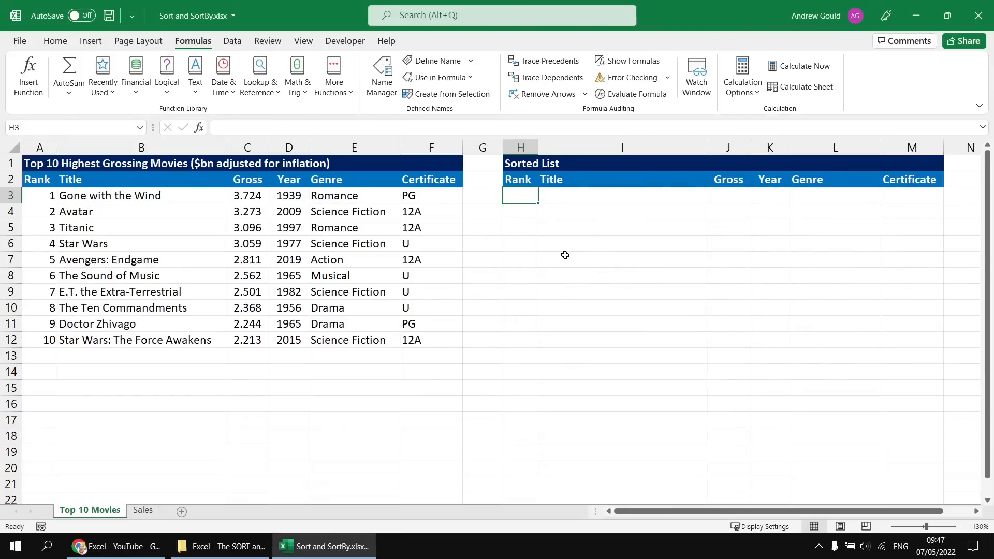
type("=sort")
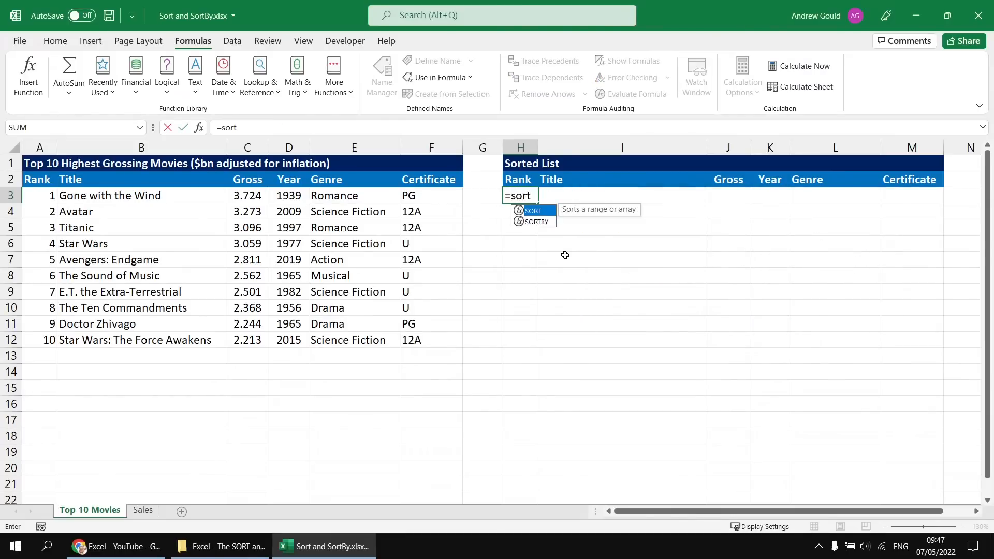
key("Tab")
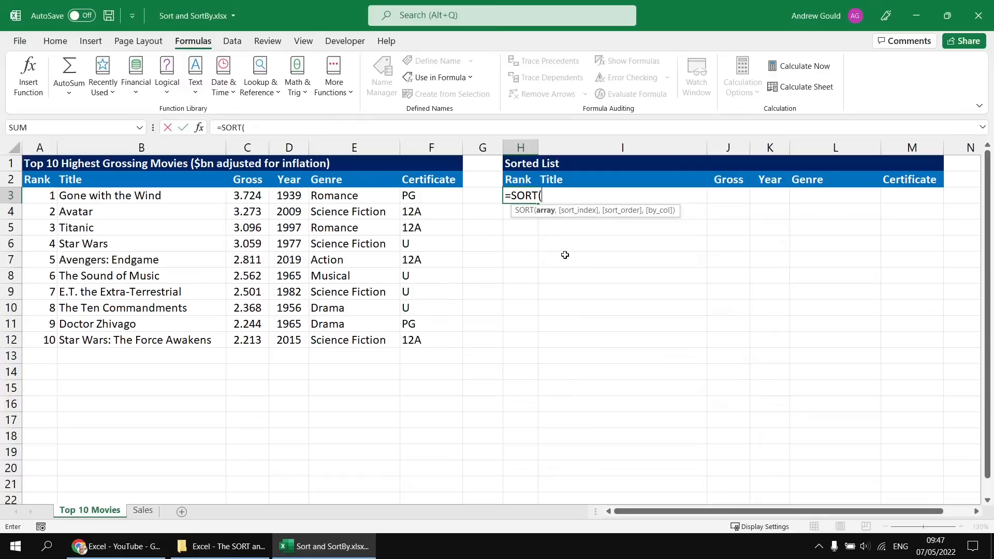
type("movi")
key("Tab")
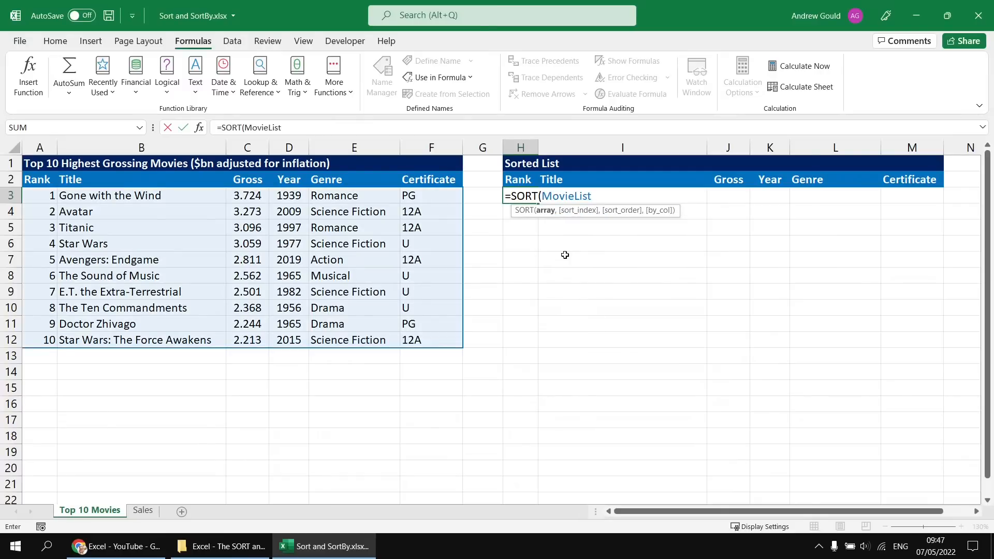
type(",")
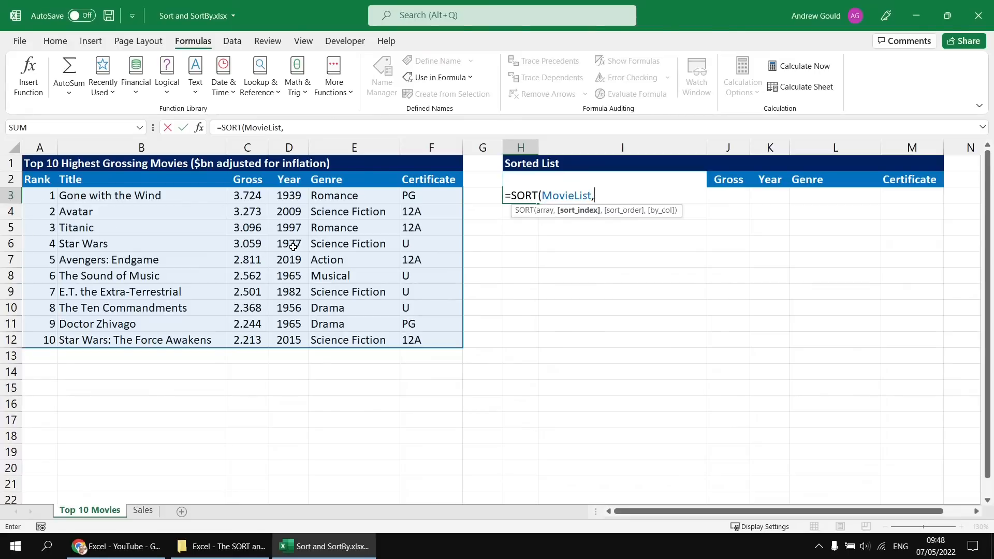
type("4)")
key("Return")
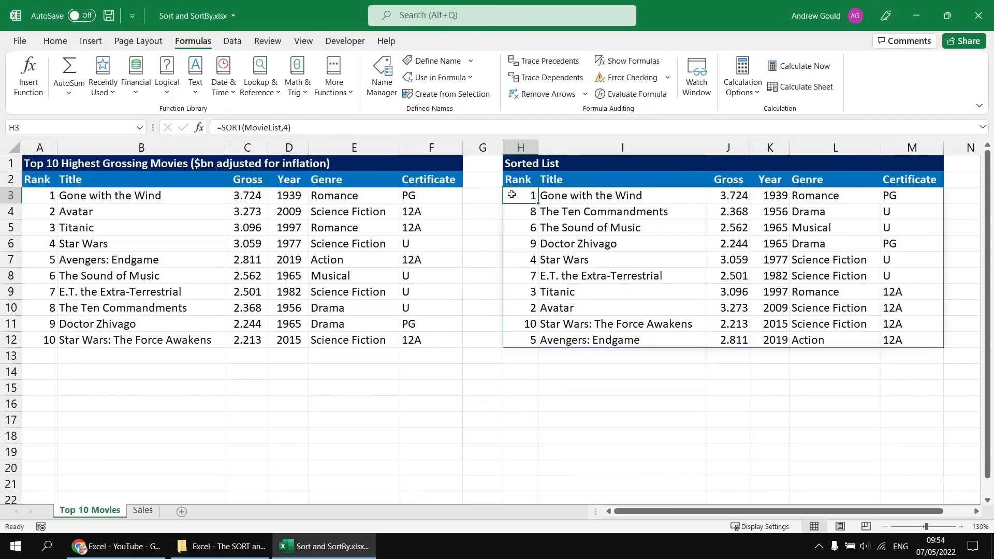
- Add a descending sort order to the SORT formula in H3 so it reads =SORT(MovieList,4,-1)
key("F2")
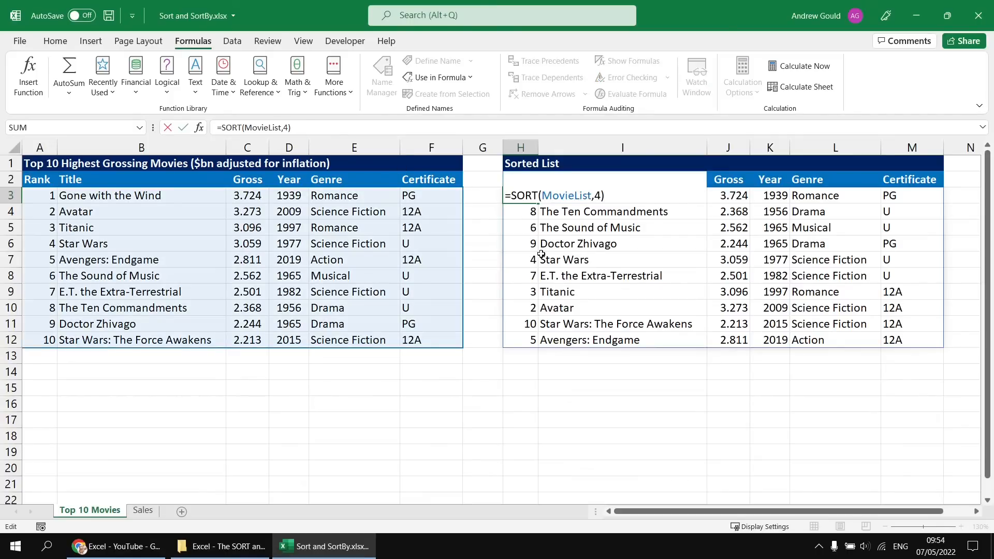
left_click(600, 195)
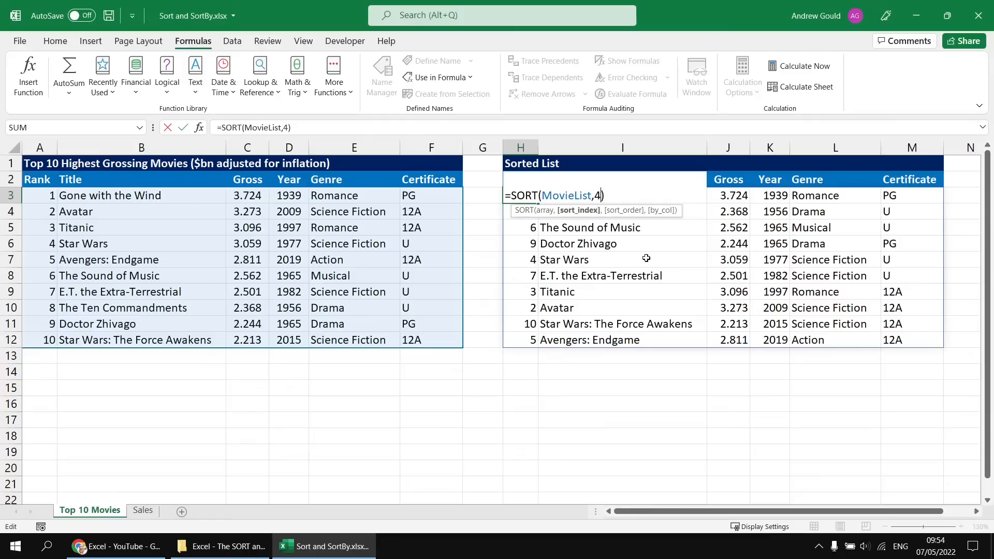
type(",")
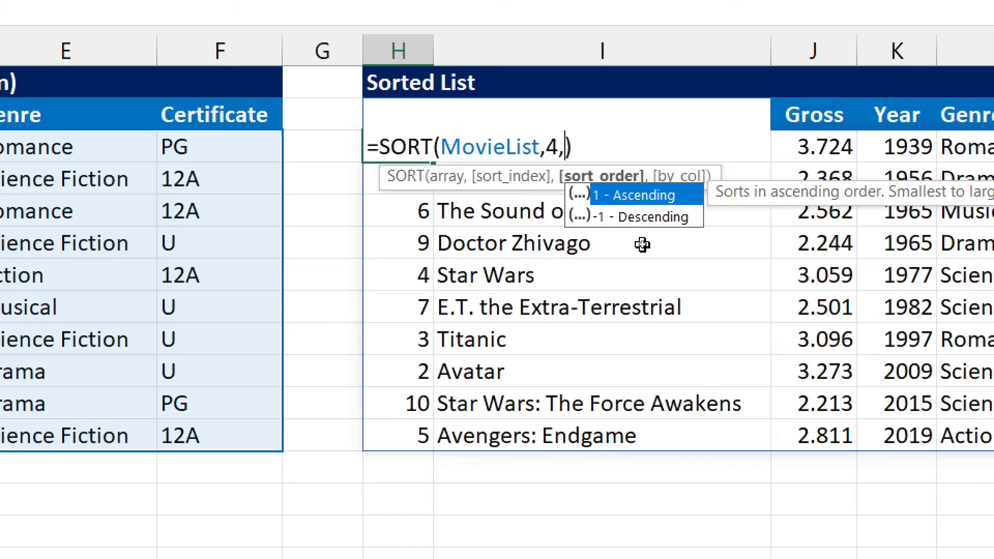
key("Down")
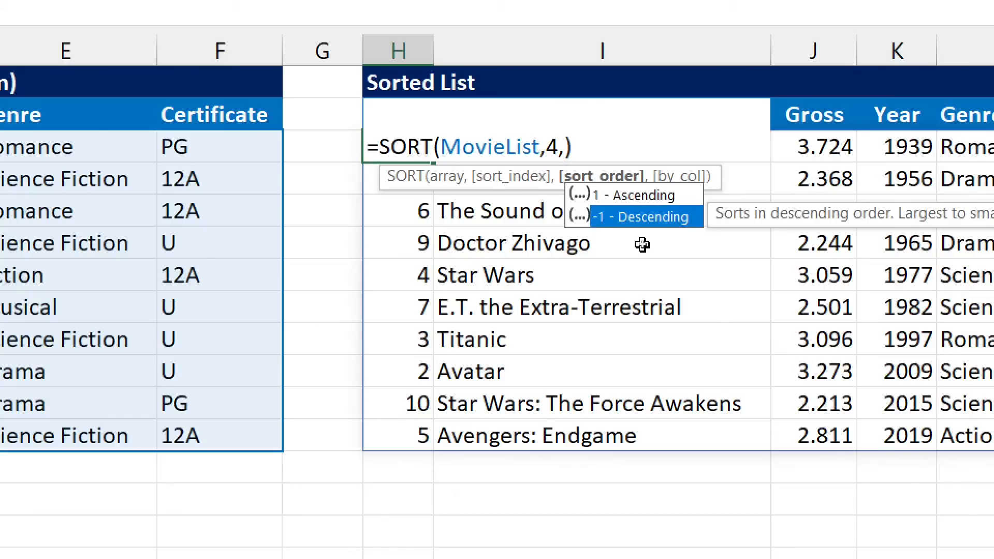
key("Tab")
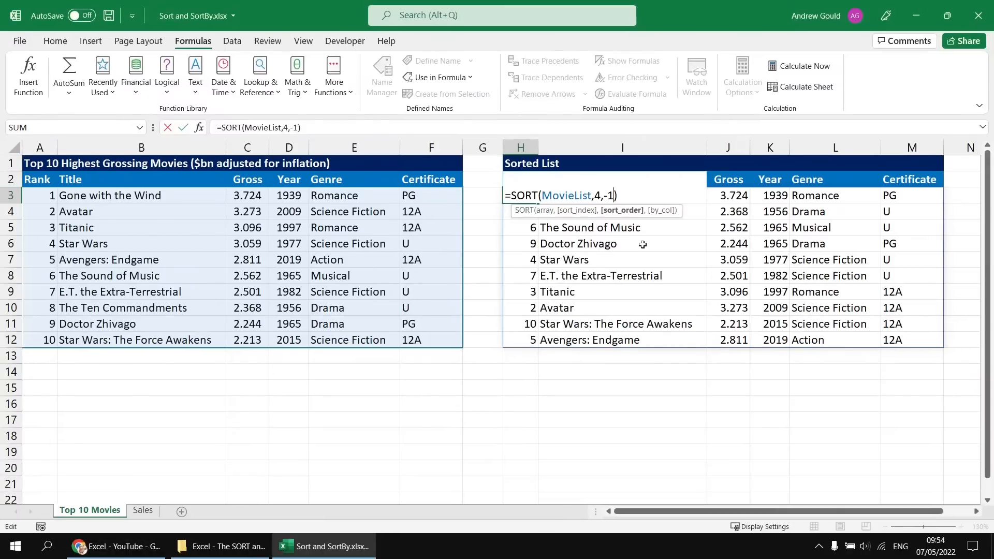
key("Return")
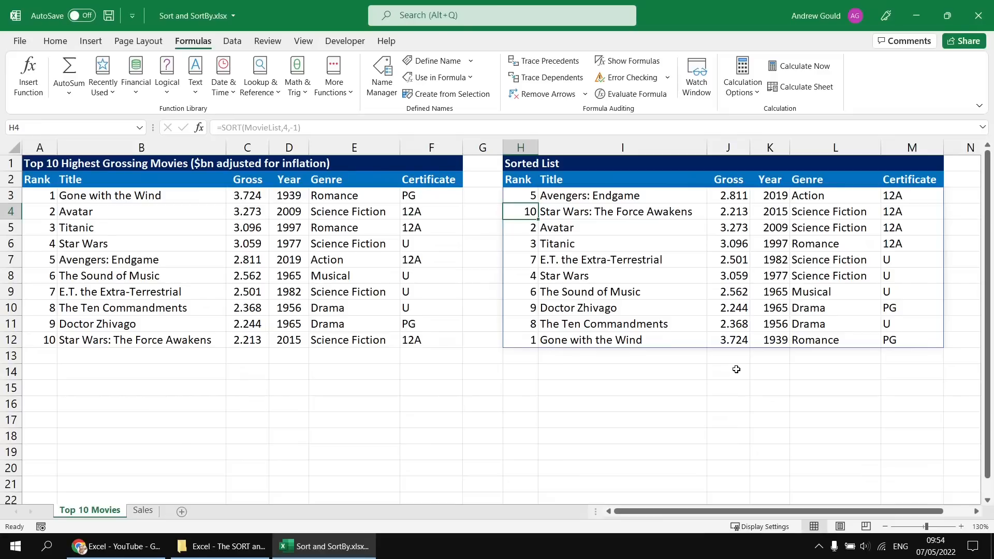
- Clear H3 and enter =SORTBY(MovieList,Year,-1) to list the movie table by year in descending order
left_click(524, 197)
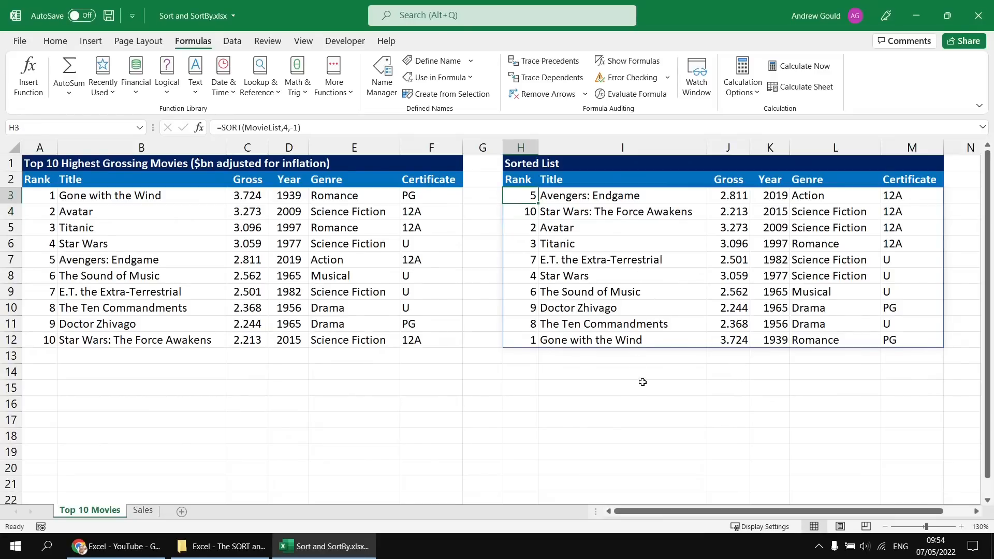
key("Delete")
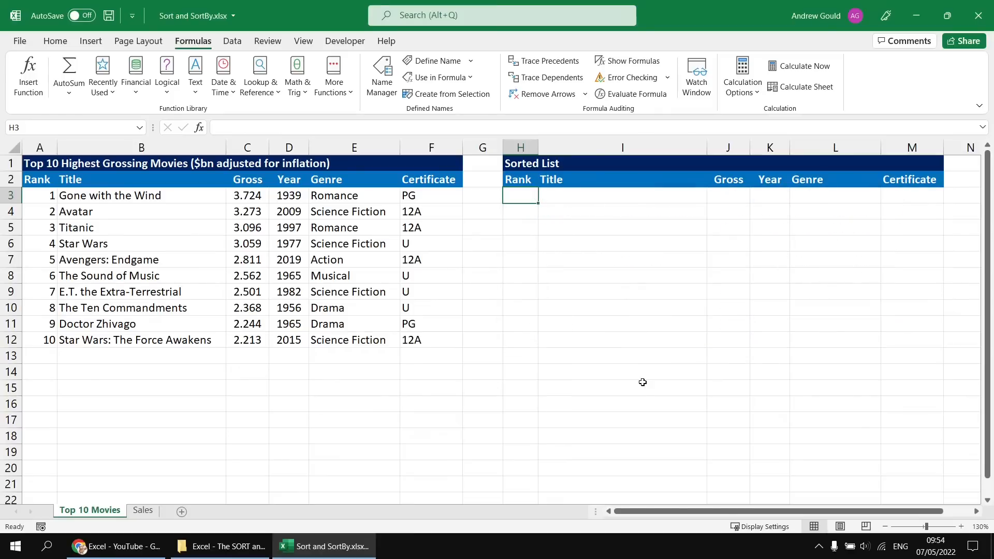
type("=srt")
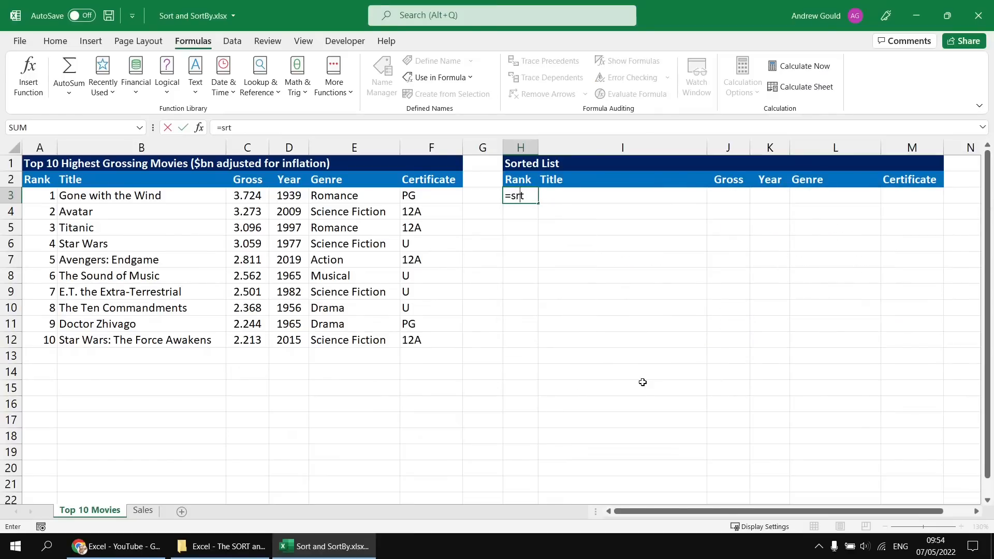
key("BackSpace")
key("BackSpace")
type("ort")
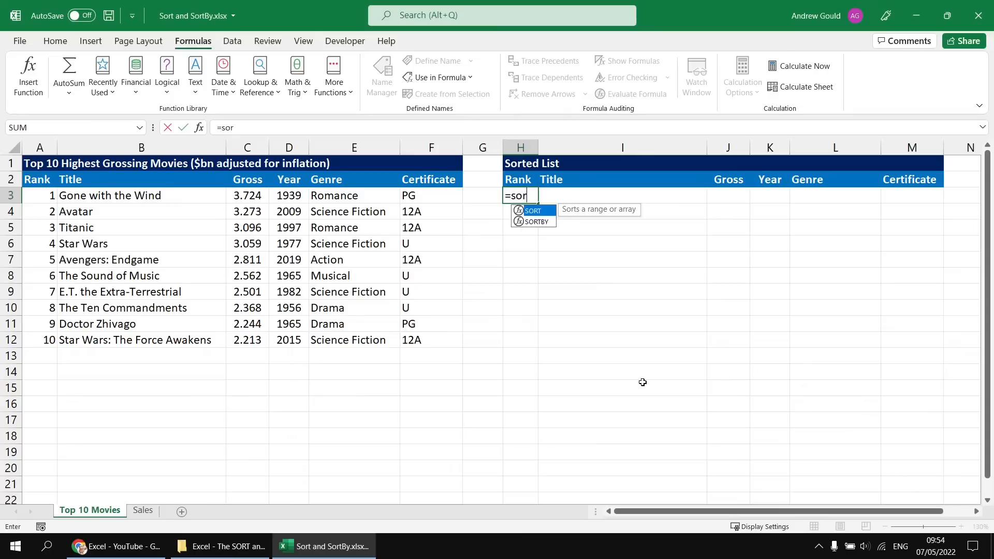
key("Down")
key("Tab")
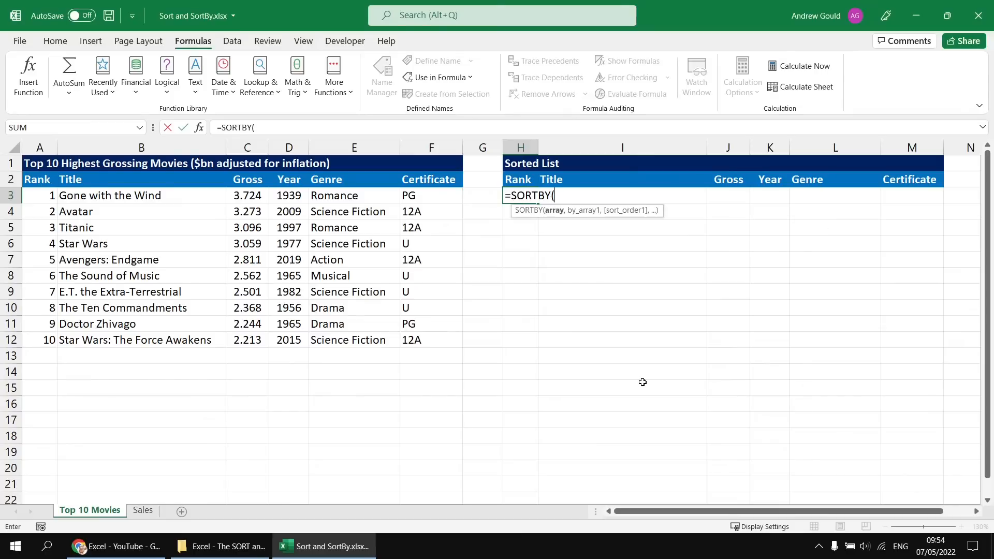
type("movi")
key("Tab")
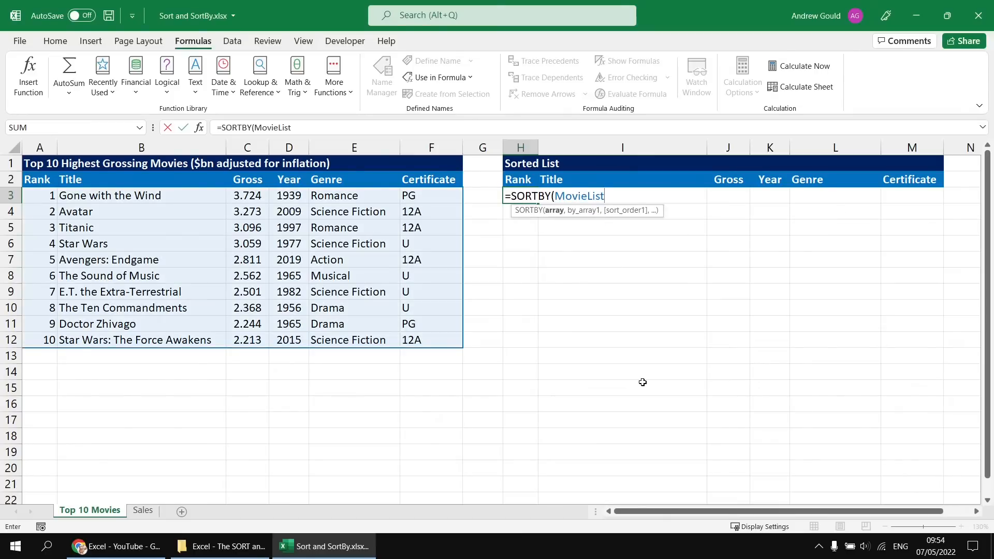
type(",ye")
key("Tab")
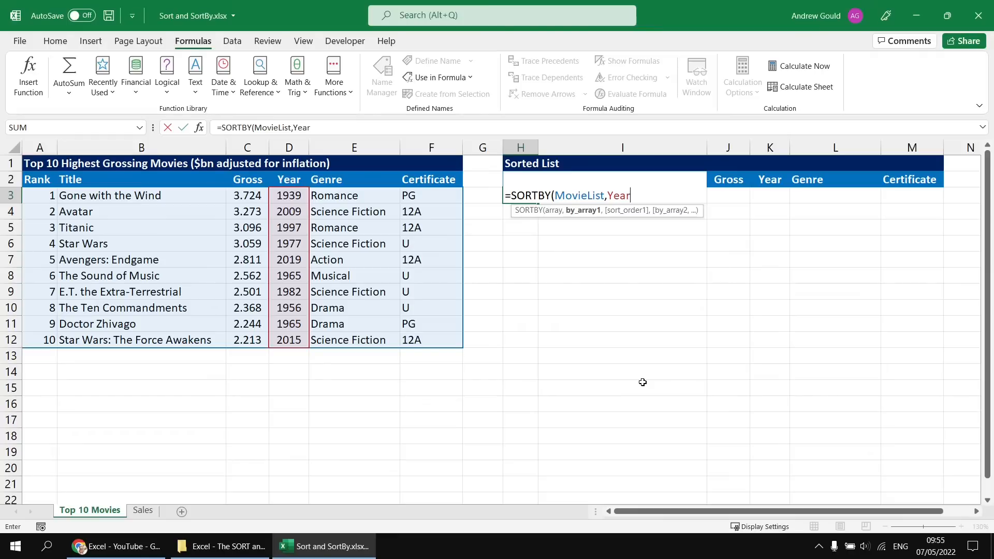
type(",")
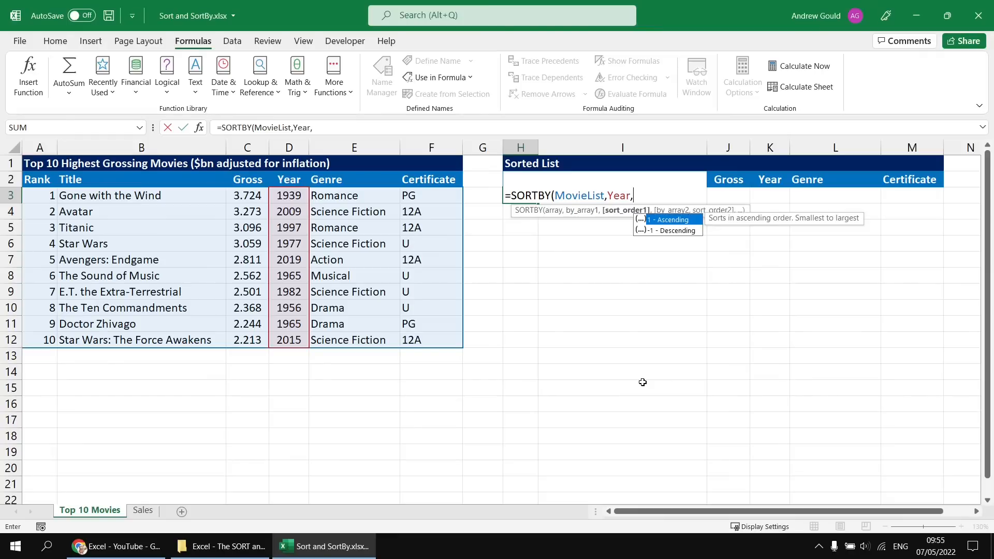
key("Down")
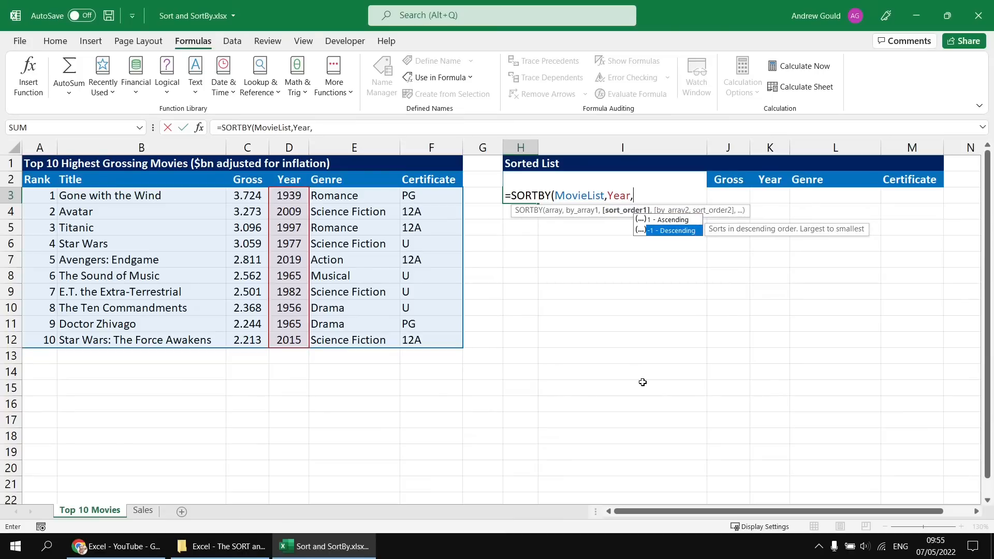
key("Tab")
type(")")
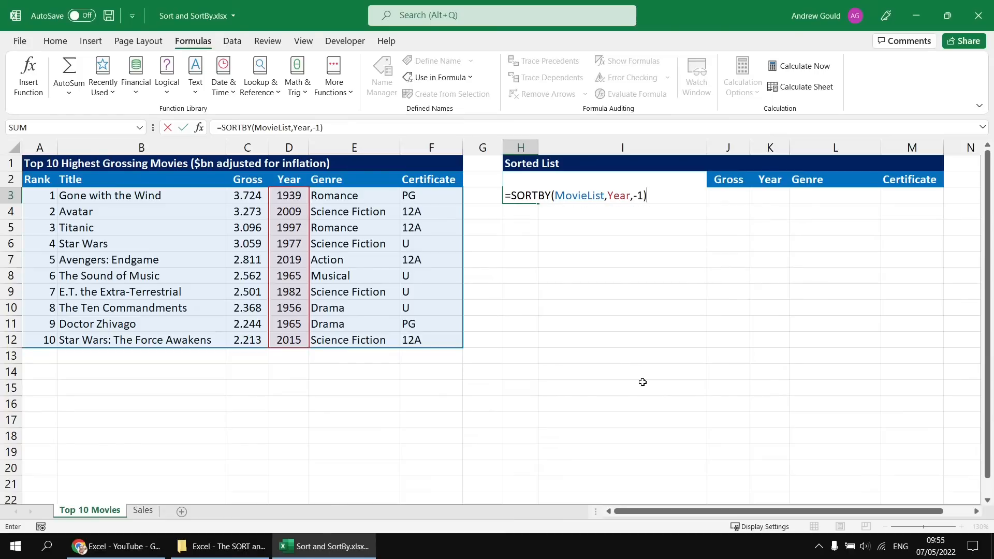
key("Return")
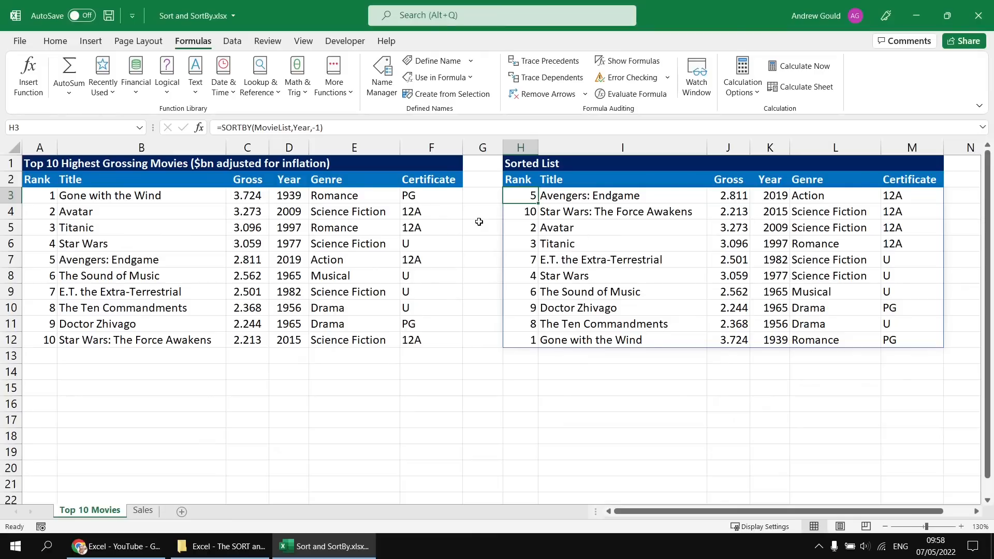
- Clear H3 and begin a SORTBY formula on MovieList with Genre in ascending order (1) as the first sort key
key("Delete")
type("=sort")
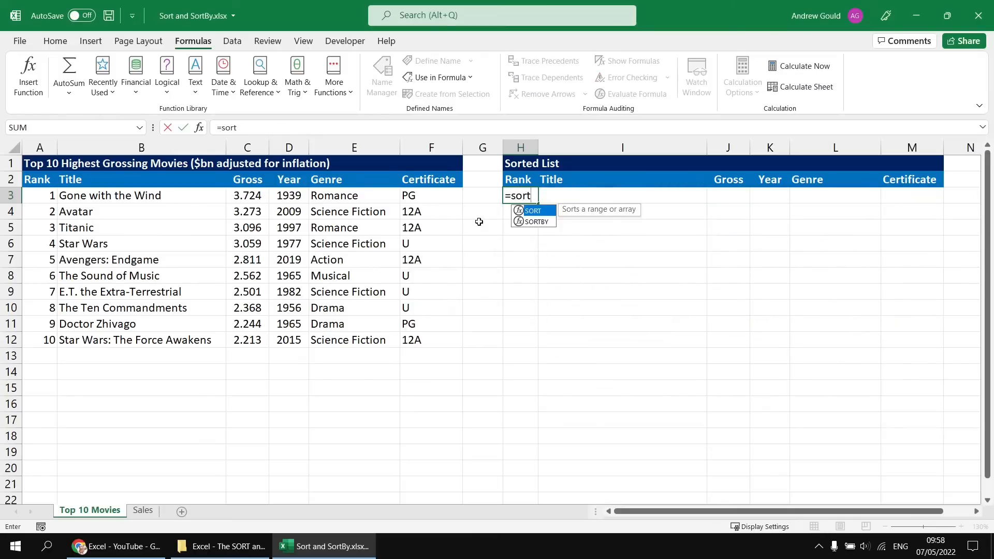
key("Down")
key("Tab")
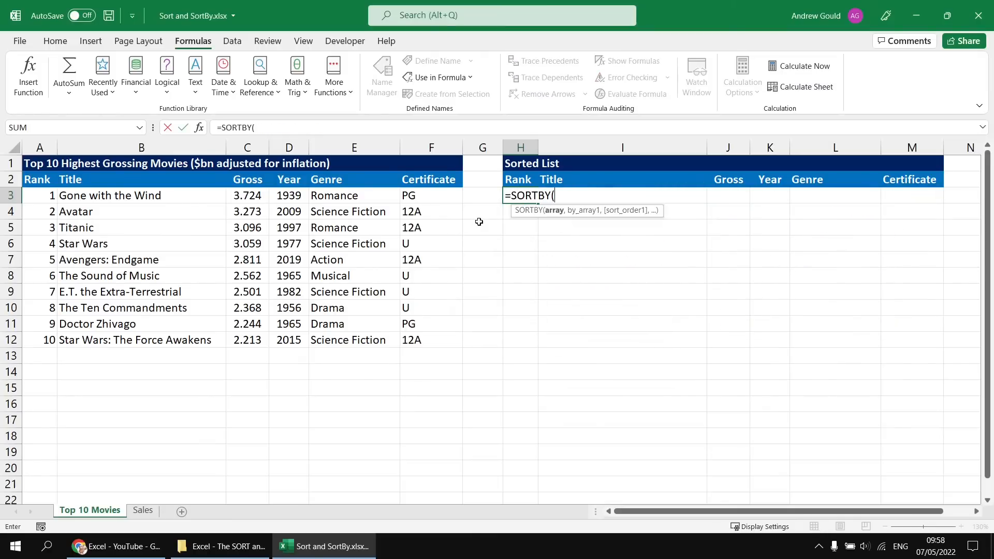
type("Mov")
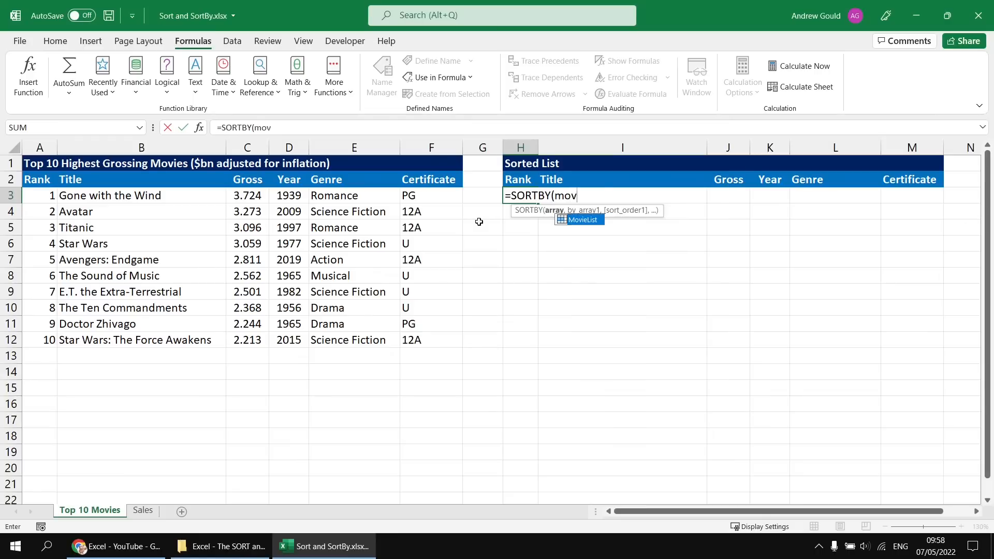
key("Tab")
type(",")
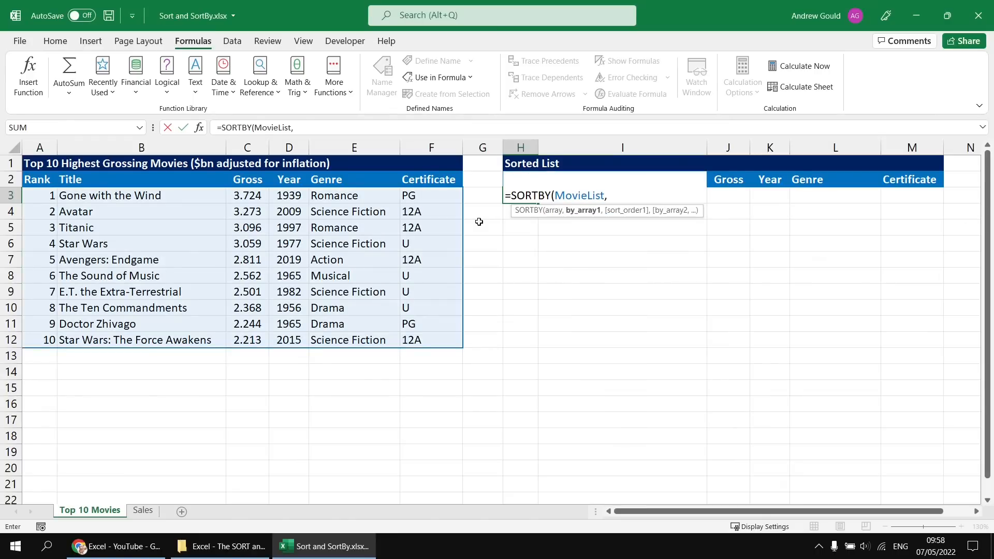
type("ge")
key("Tab")
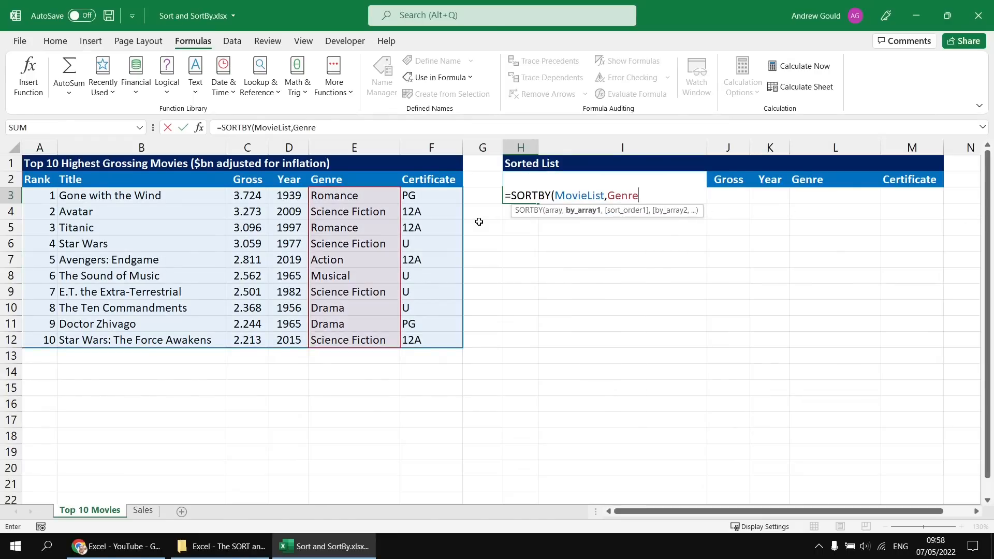
type(",")
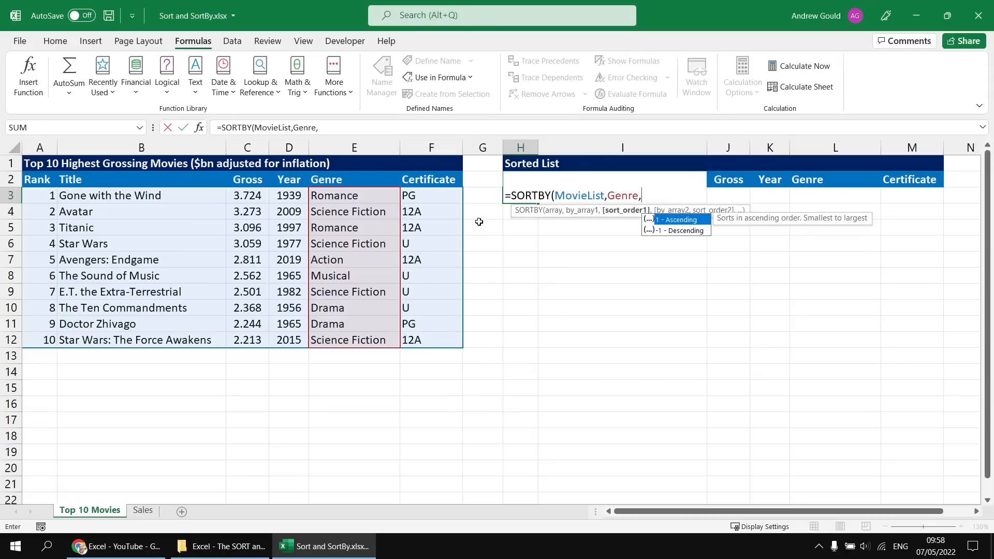
type("1")
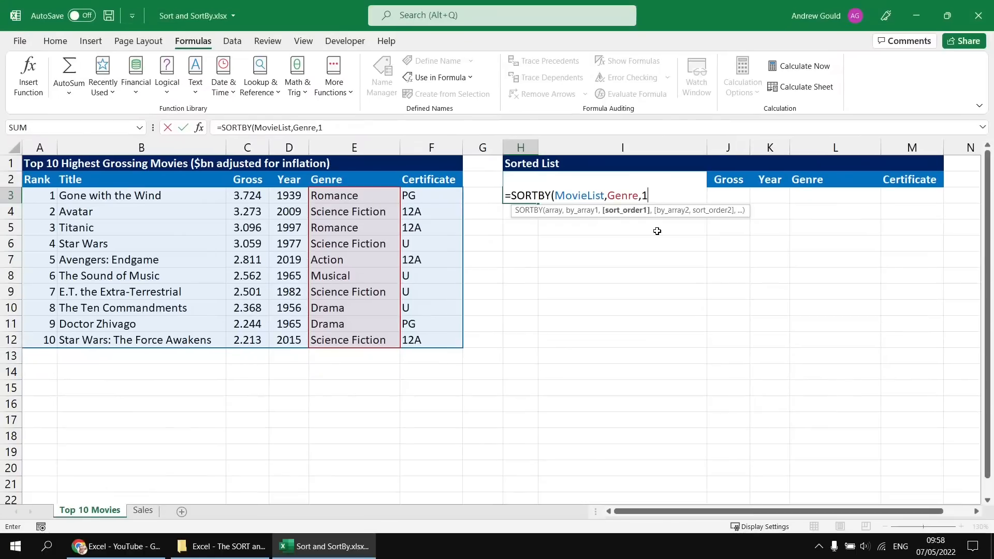
- Add Certificate in ascending order (1) as the second sort key of the SORTBY formula in H3
type(",")
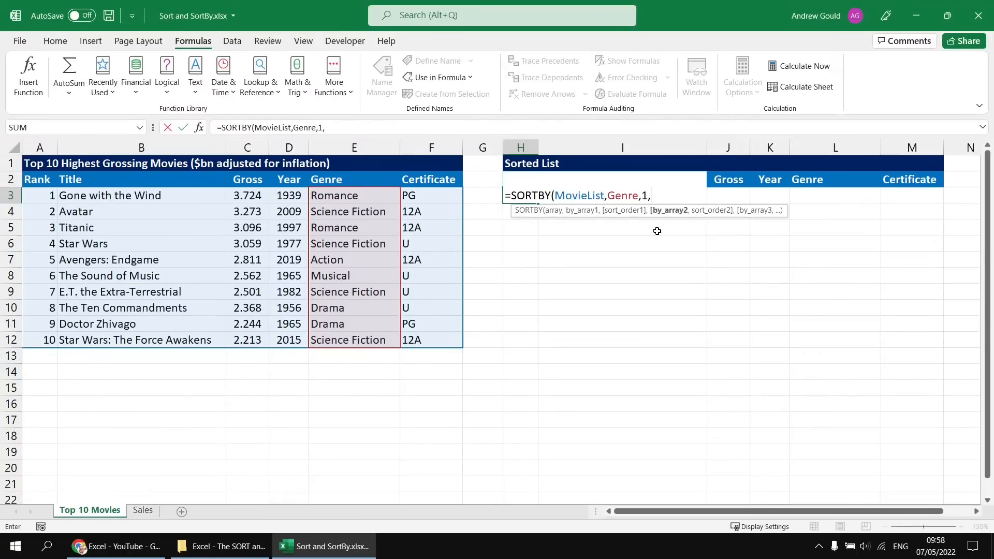
type("cer")
key("Tab")
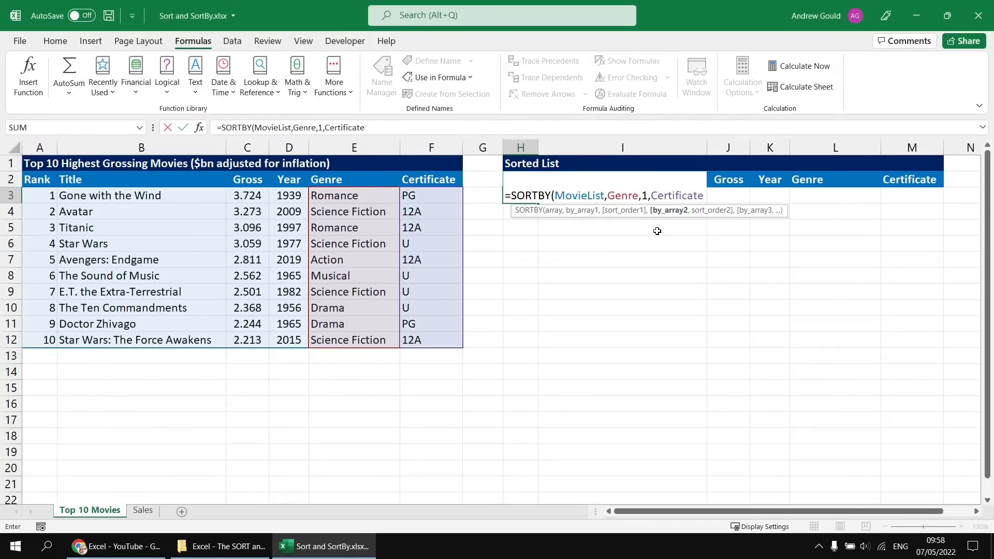
type(",1")
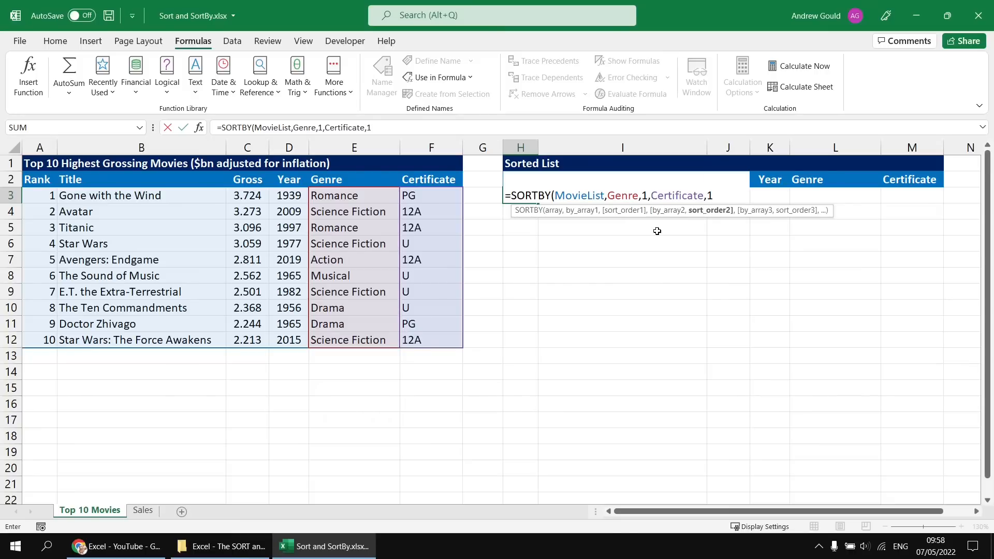
- Add Title in ascending order as the third sort key and enter the formula as =SORTBY(MovieList,Genre,1,Certificate,1,Title,1)
type(",")
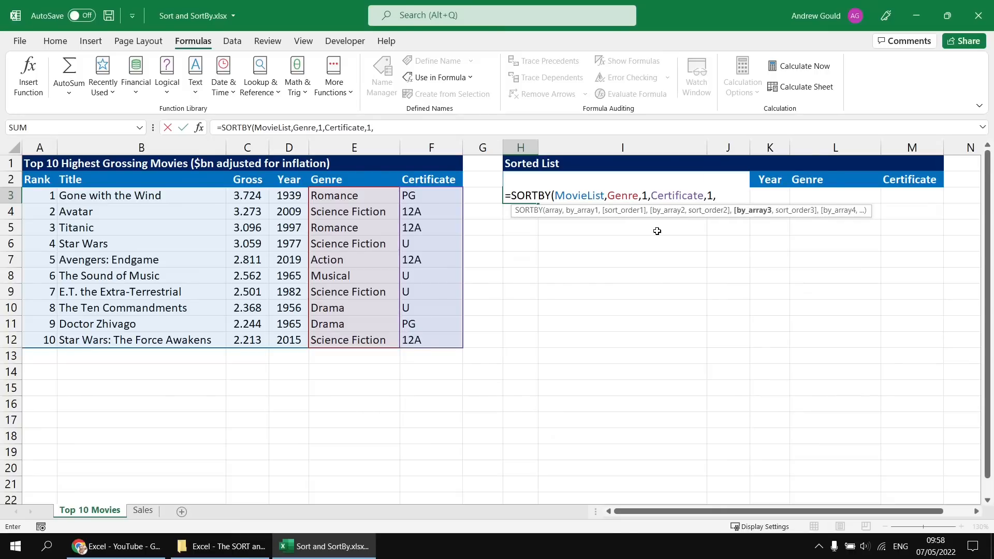
type("ti")
key("Down")
key("Down")
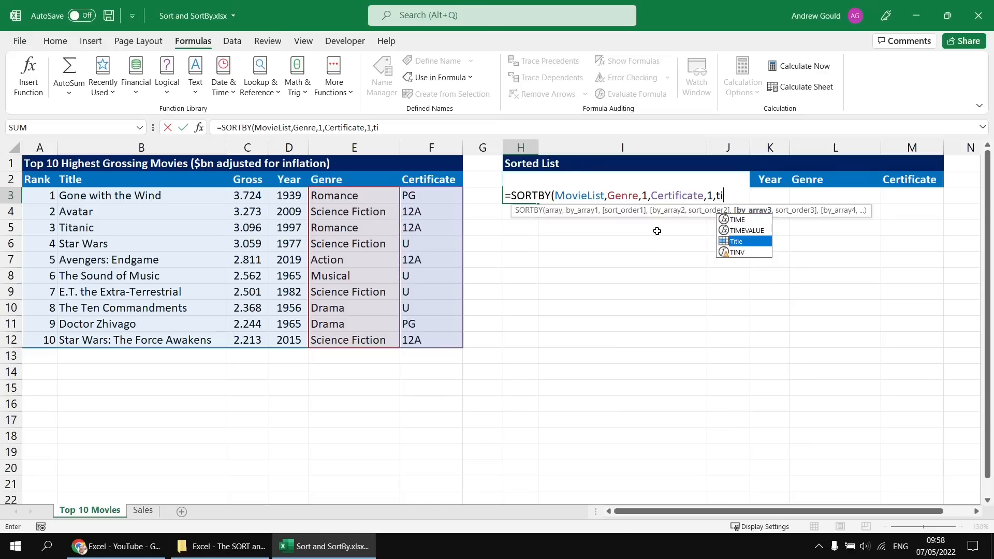
key("Tab")
type(",1")
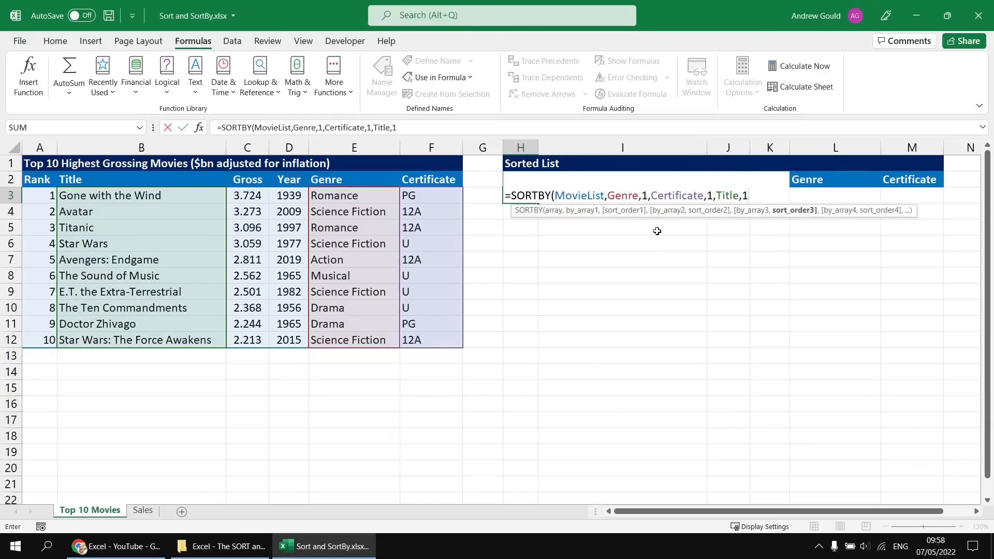
type(")")
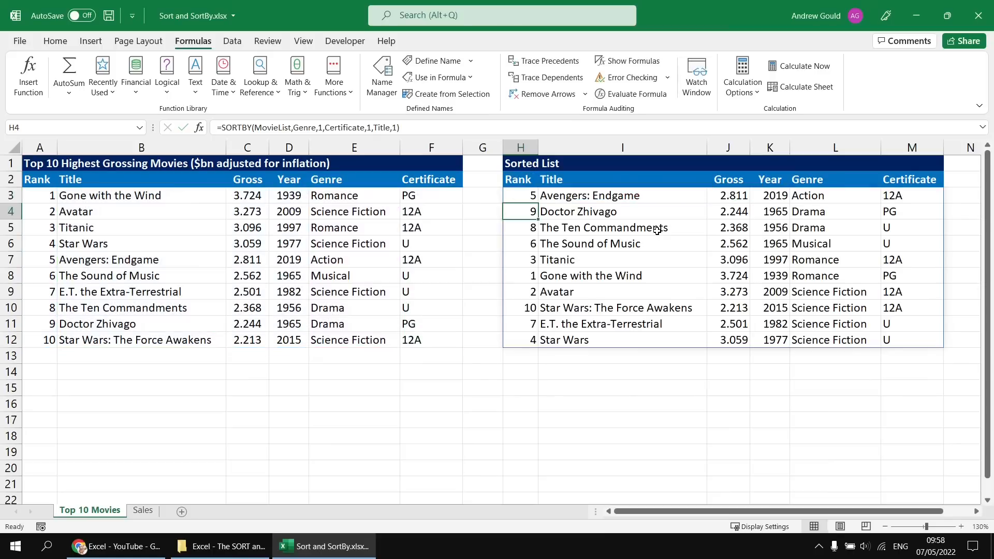
key("Return")
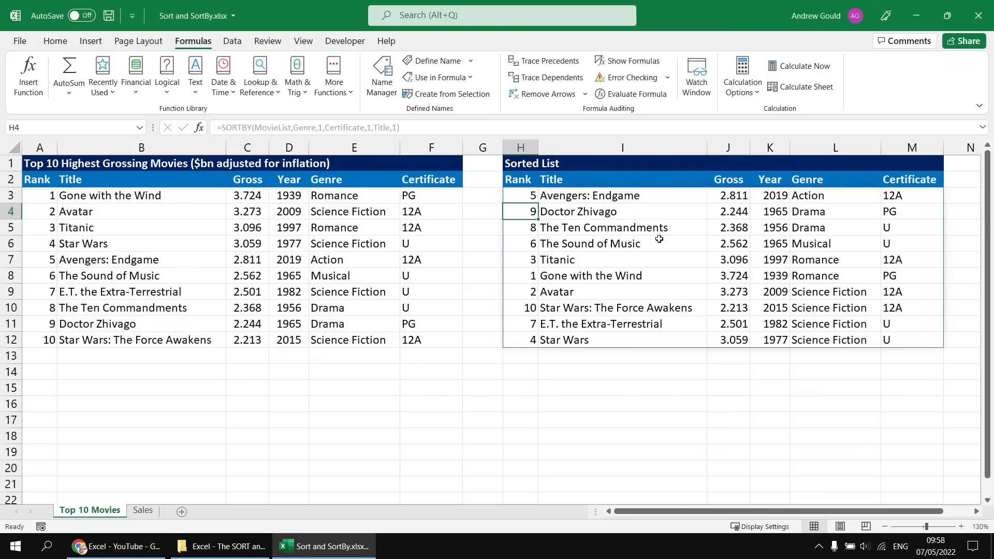
- Examine the sorted list's order by genre, by certificate within each genre, and by title within matching certificates
left_click_drag(828, 196, 831, 341)
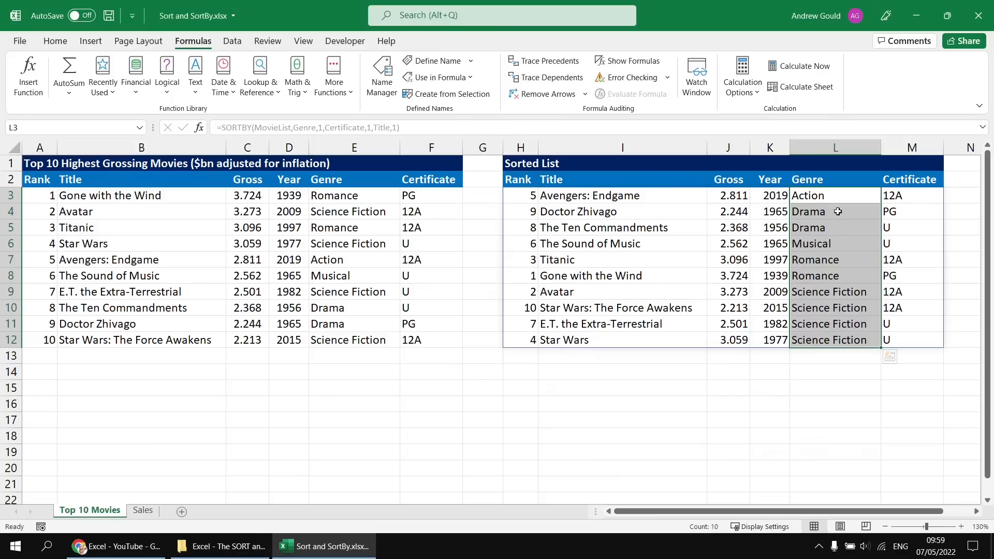
left_click_drag(834, 212, 838, 227)
left_click_drag(895, 215, 902, 228)
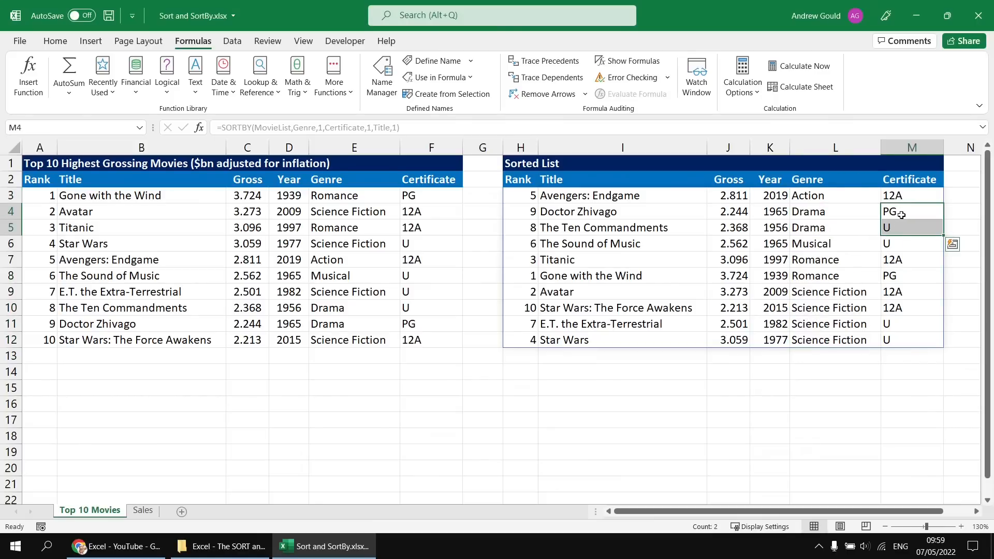
left_click(863, 291)
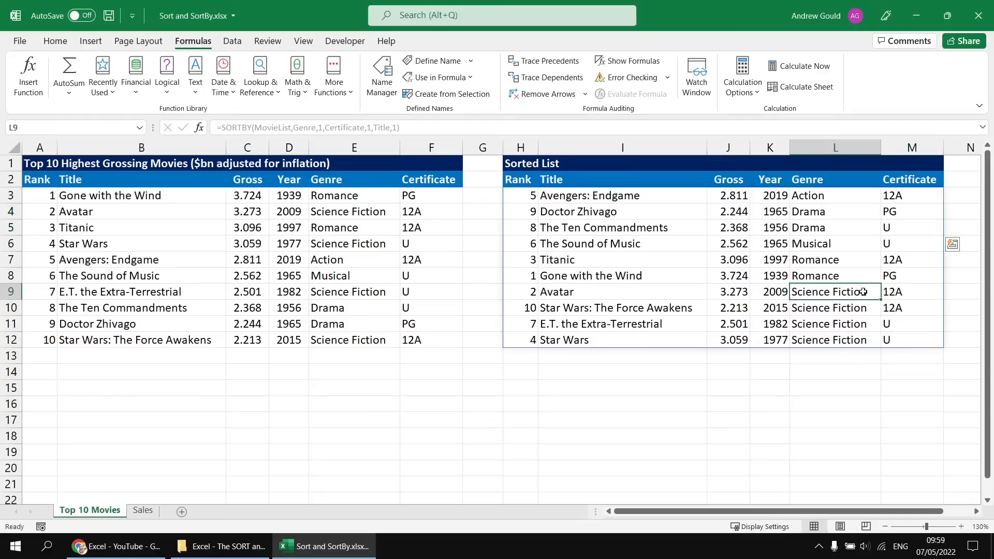
left_click_drag(863, 292, 865, 307)
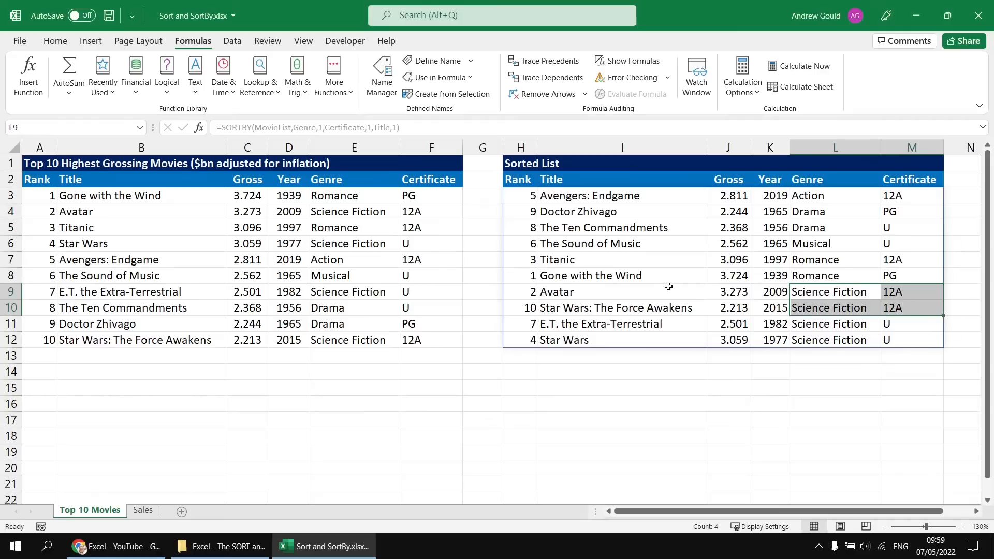
left_click_drag(669, 290, 669, 307)
left_click_drag(863, 323, 911, 340)
left_click_drag(694, 323, 688, 338)
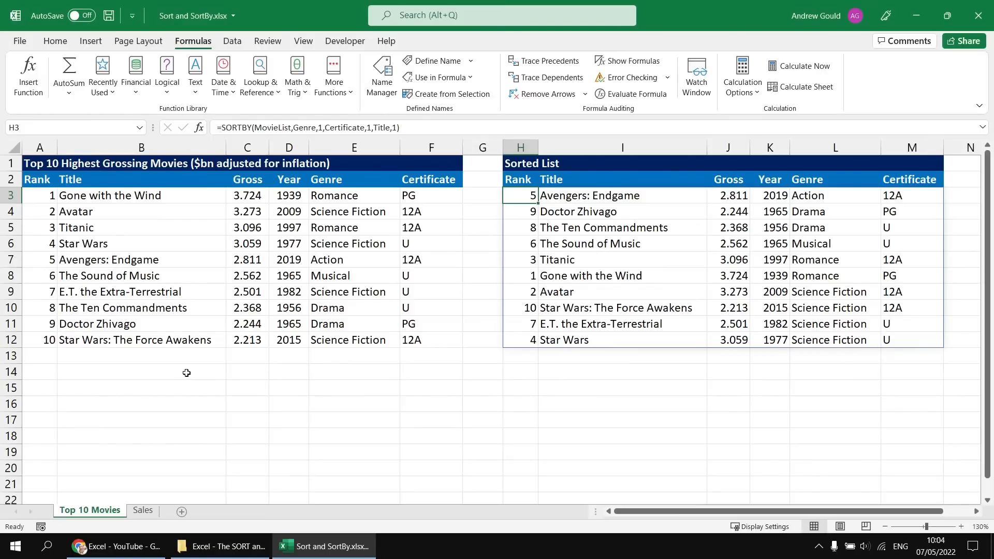
- Open the Sales sheet and examine the widget sales table's years, quarters and totals against the empty output range H2:K8
left_click(143, 512)
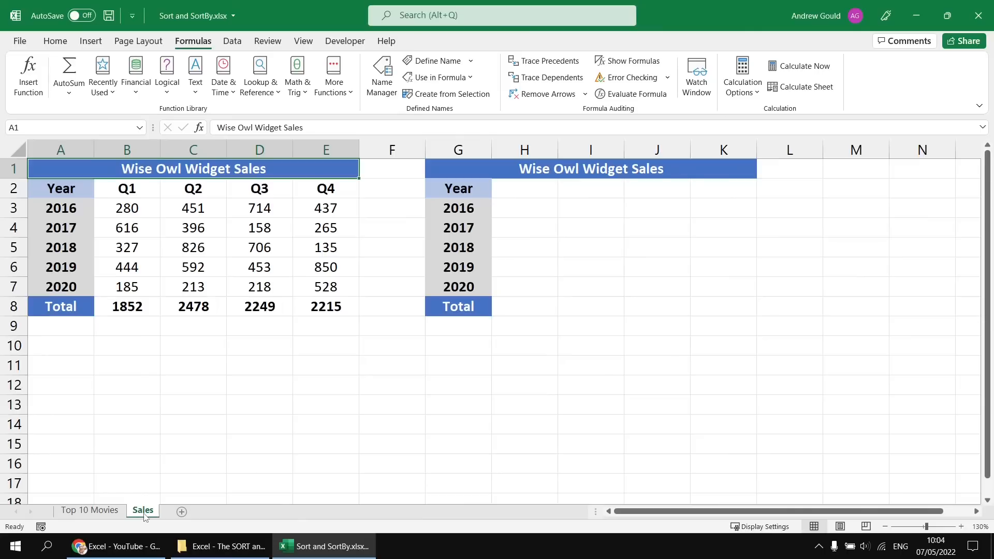
scroll(196, 365, "up", 2)
left_click_drag(64, 209, 63, 286)
left_click_drag(126, 191, 326, 193)
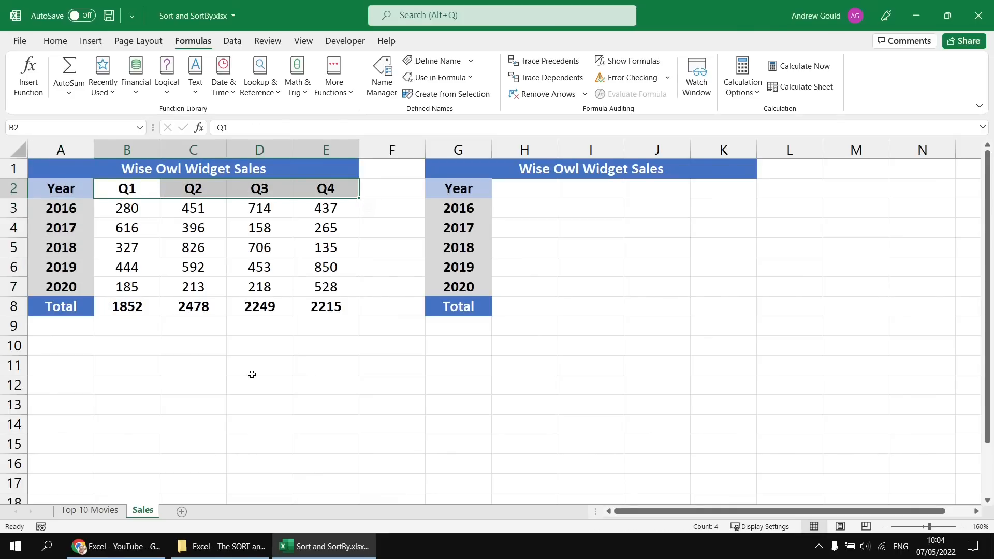
left_click_drag(511, 193, 718, 302)
left_click_drag(131, 195, 316, 306)
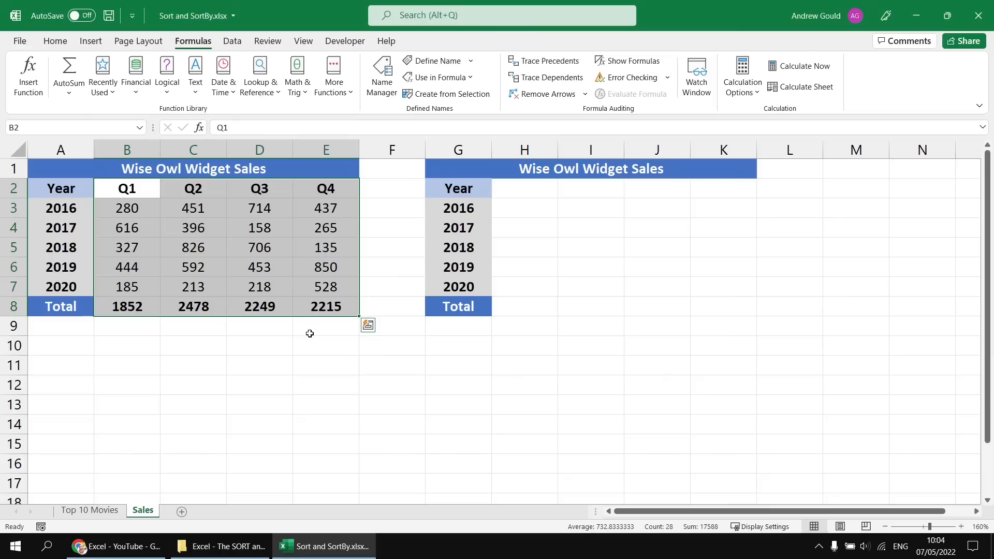
left_click_drag(517, 188, 524, 313)
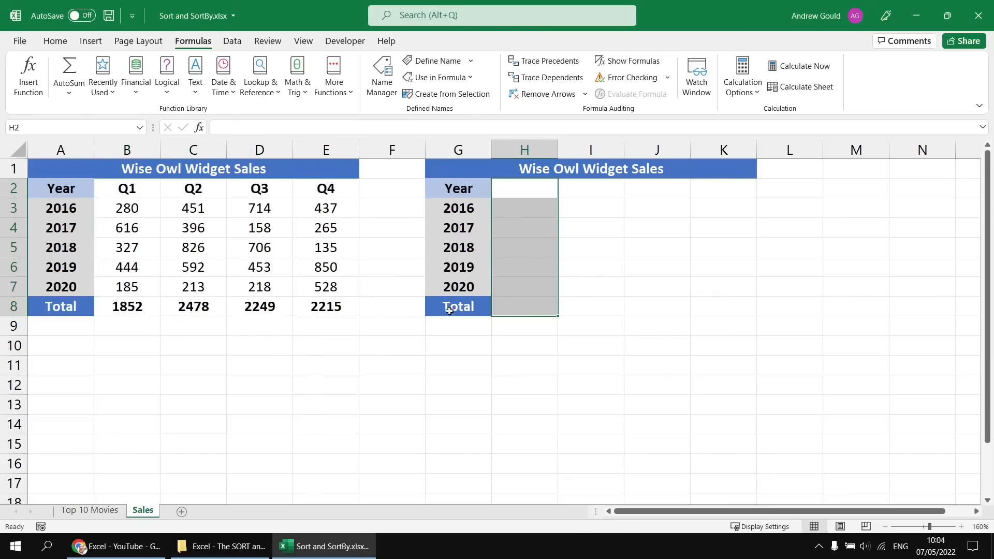
left_click(186, 309)
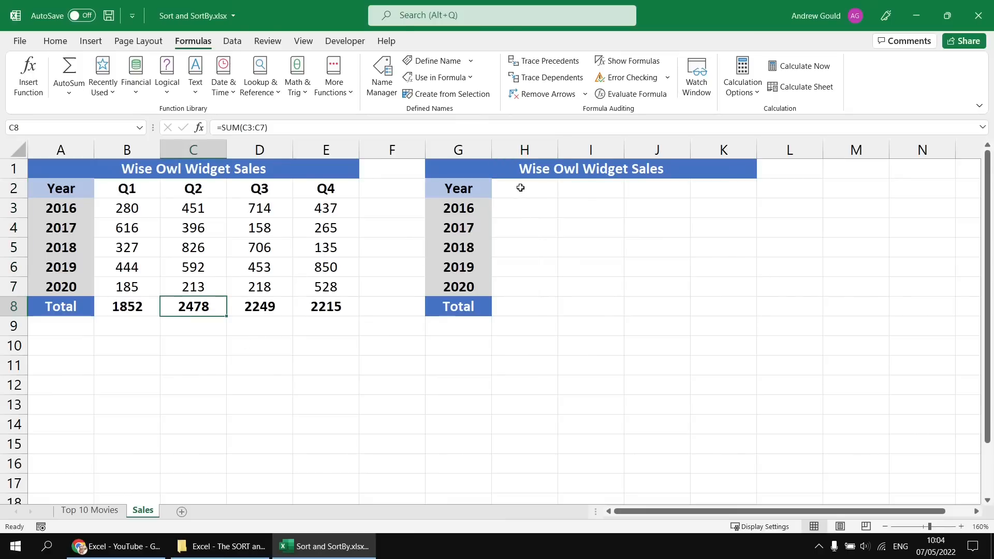
left_click_drag(520, 188, 724, 306)
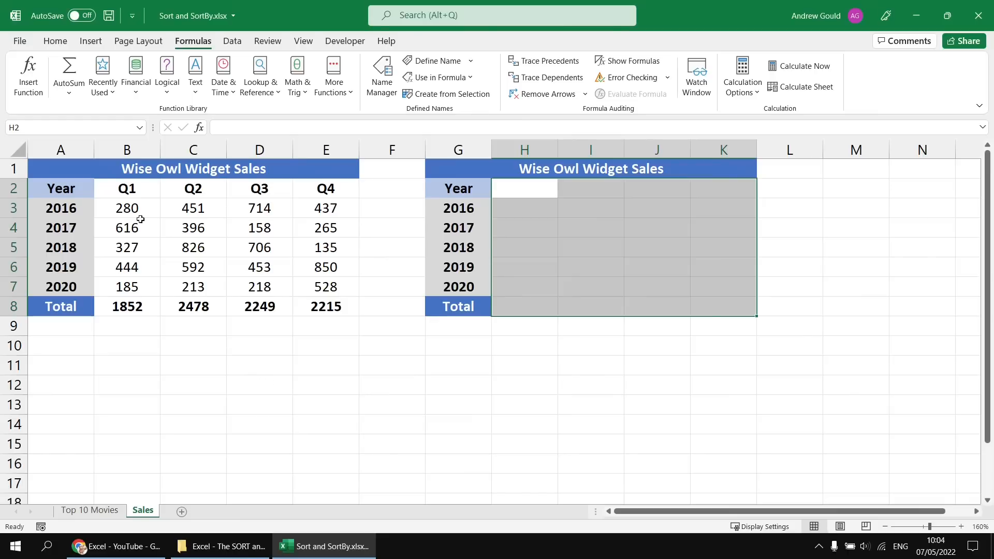
- Name the range B2:E8, covering the quarter headings, sales figures and totals, as Widgetsales
left_click_drag(127, 191, 346, 311)
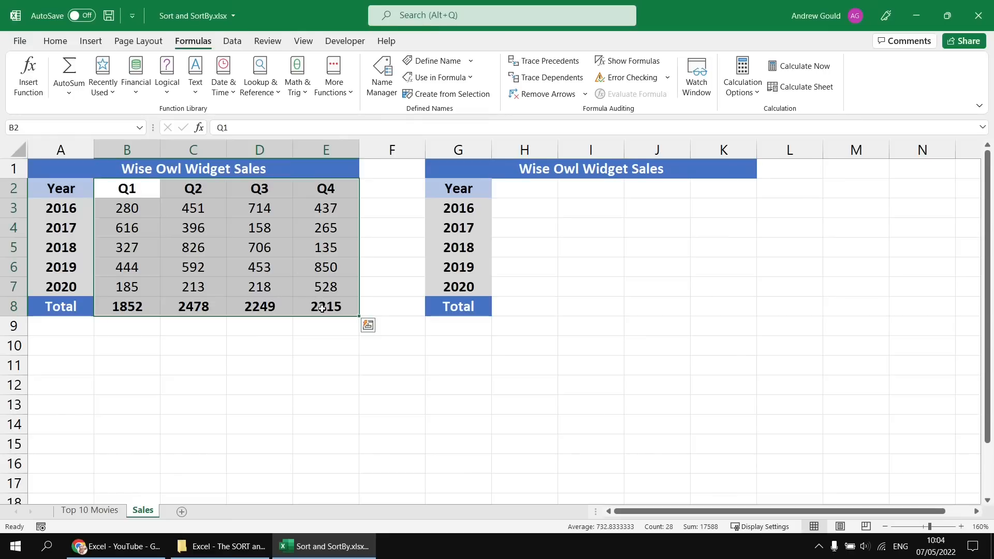
key("alt+F3")
type("Widge")
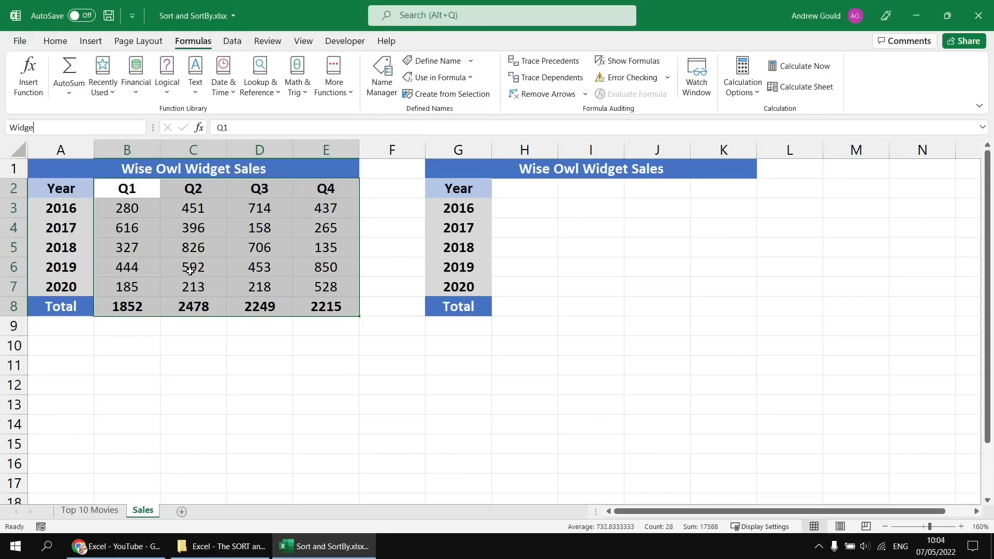
type("tsales")
key("Return")
- Name the quarterly totals in B8:E8 as WidgetTotals
left_click_drag(121, 307, 330, 308)
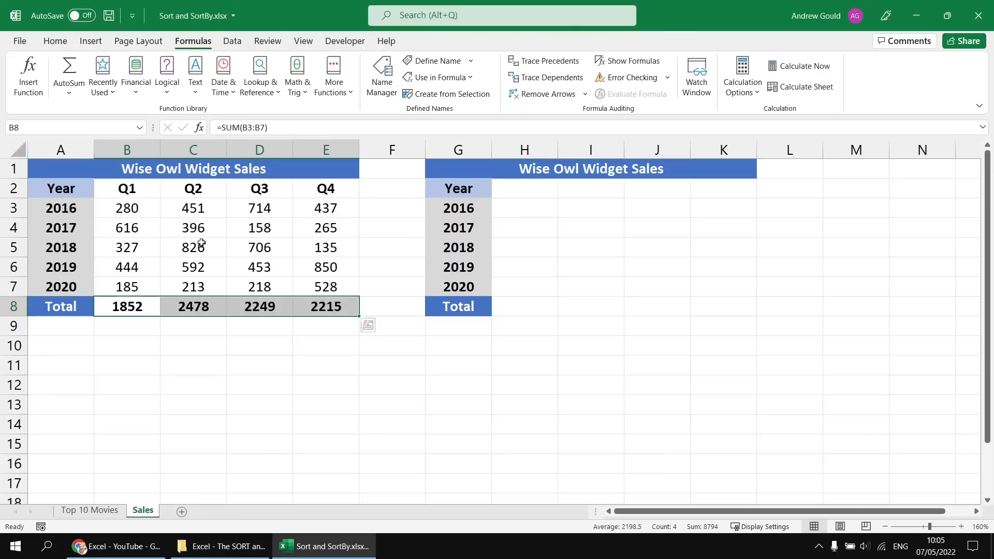
left_click(55, 126)
type("WidgetTotals")
key("Return")
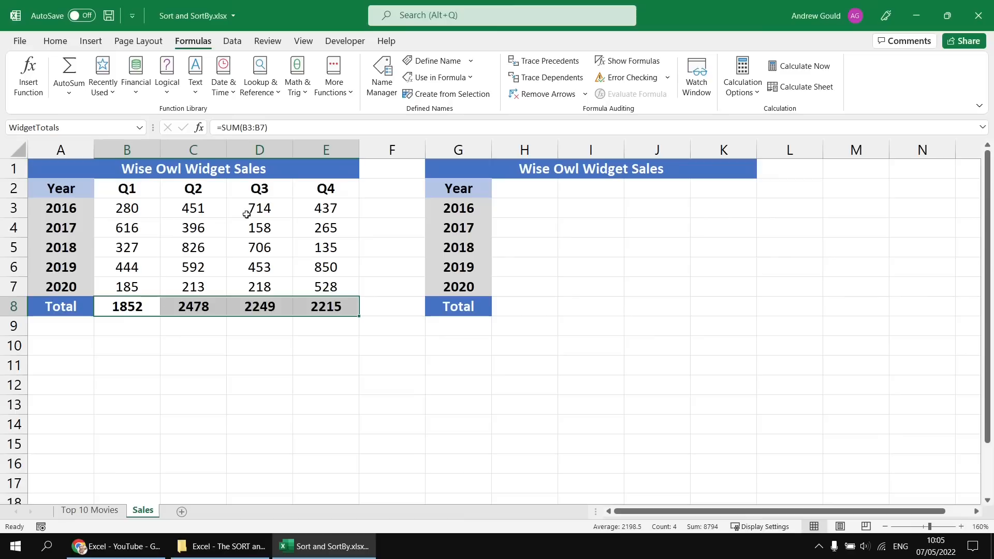
- Begin a SORT formula in H2 on the Widgetsales range with 7 as the sort index
left_click(524, 189)
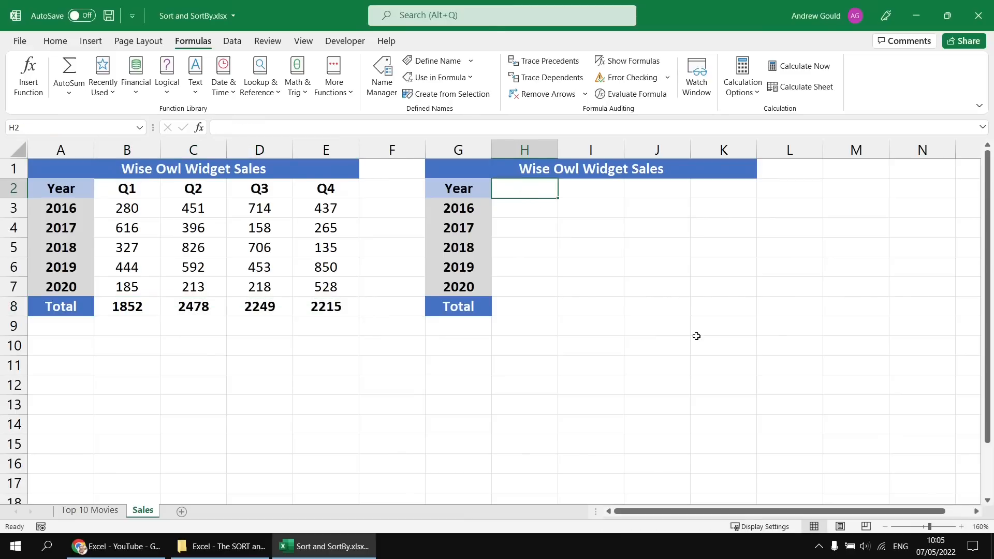
type("=sort")
key("Tab")
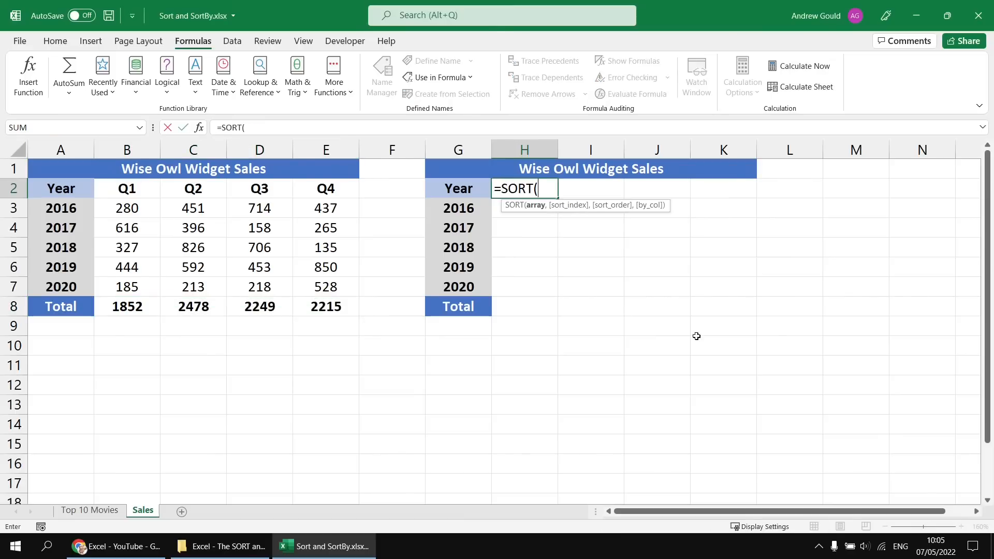
type("wid")
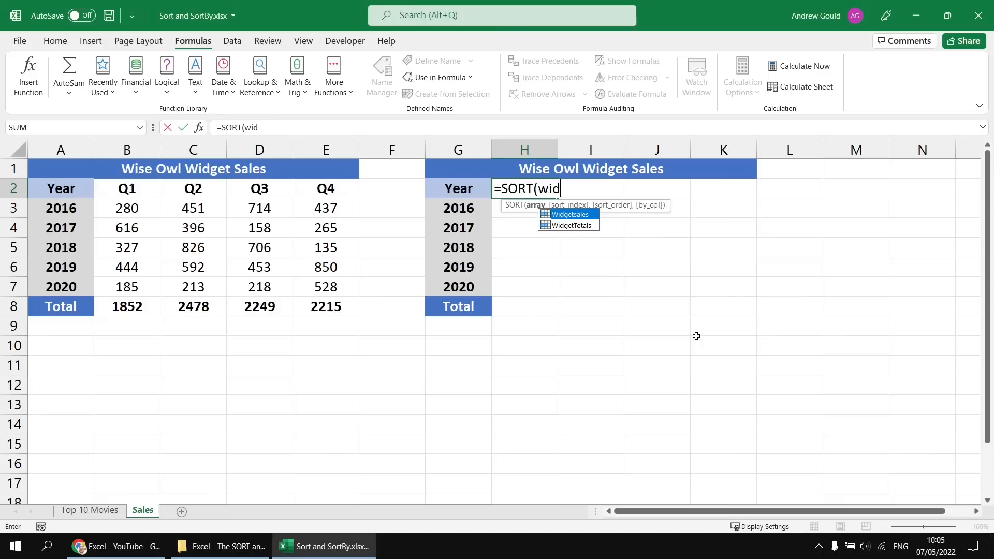
key("Tab")
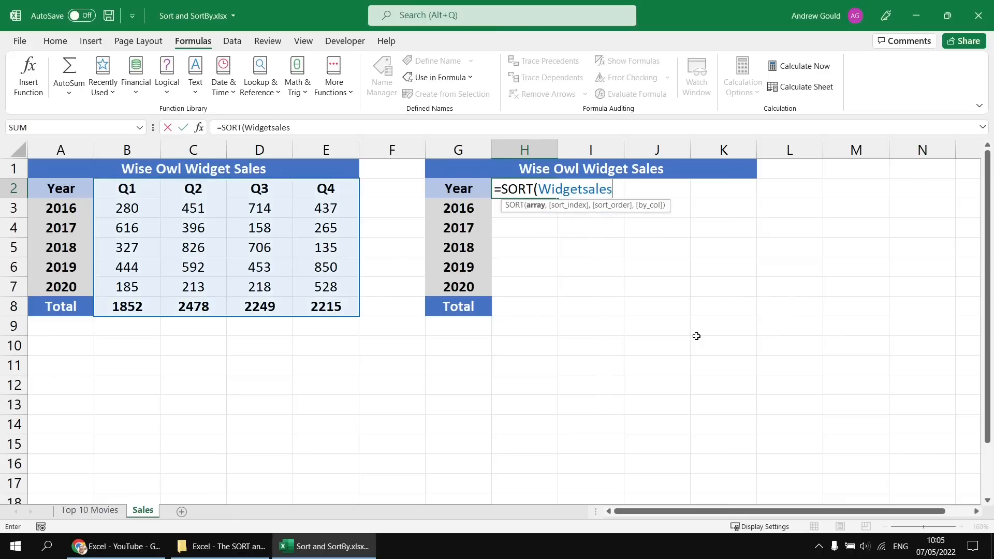
type(",")
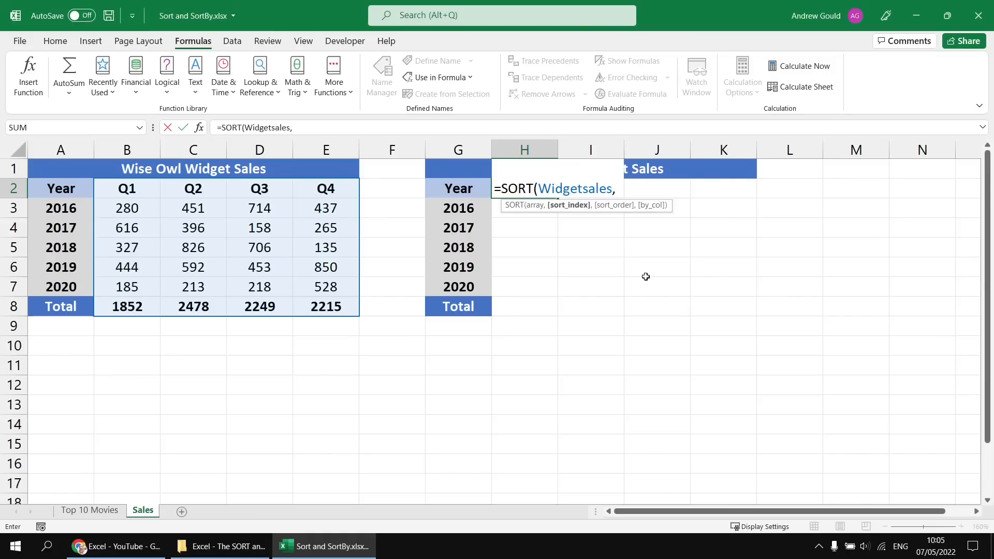
type("7")
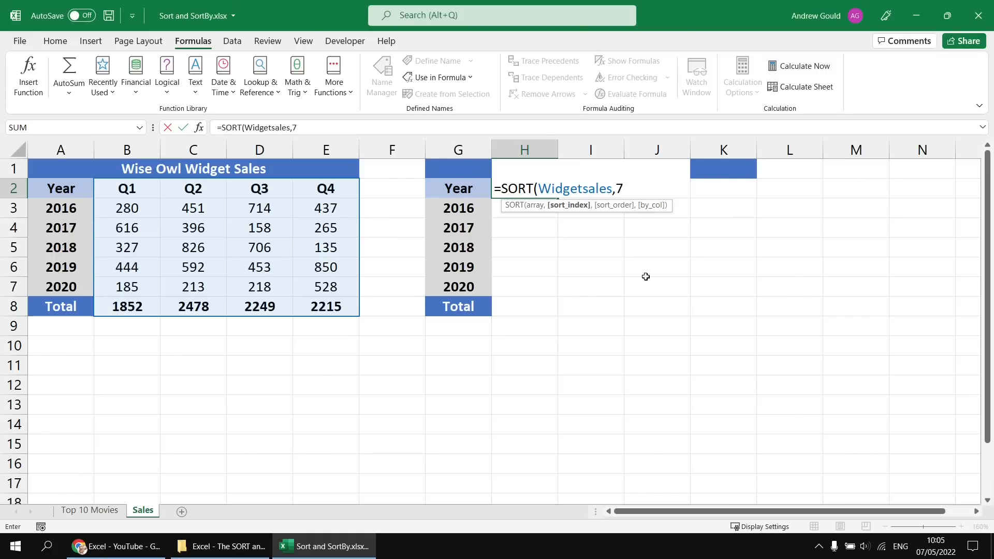
- Set descending order and sorting by column, entering the formula in H2 as =SORT(Widgetsales,7,-1,TRUE)
type(",")
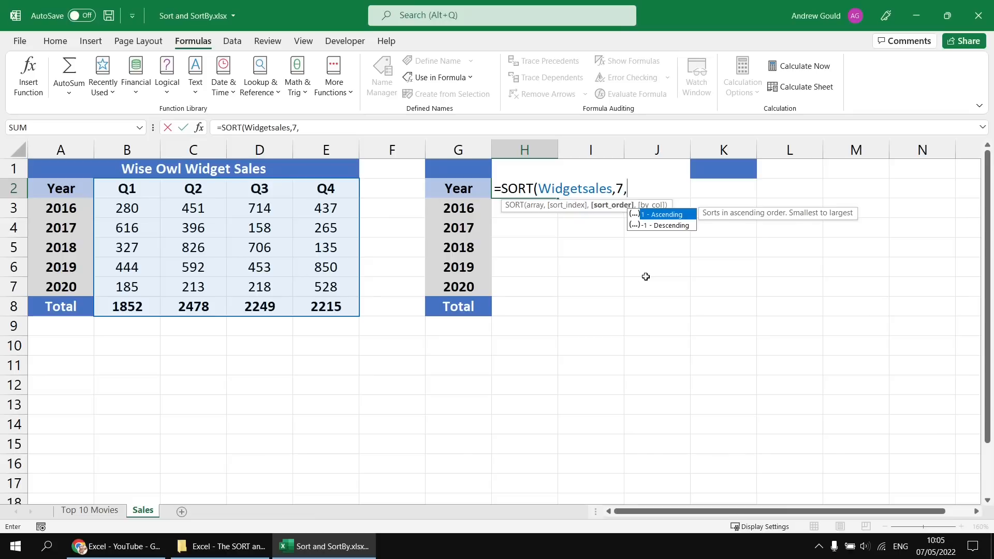
key("Down")
key("Tab")
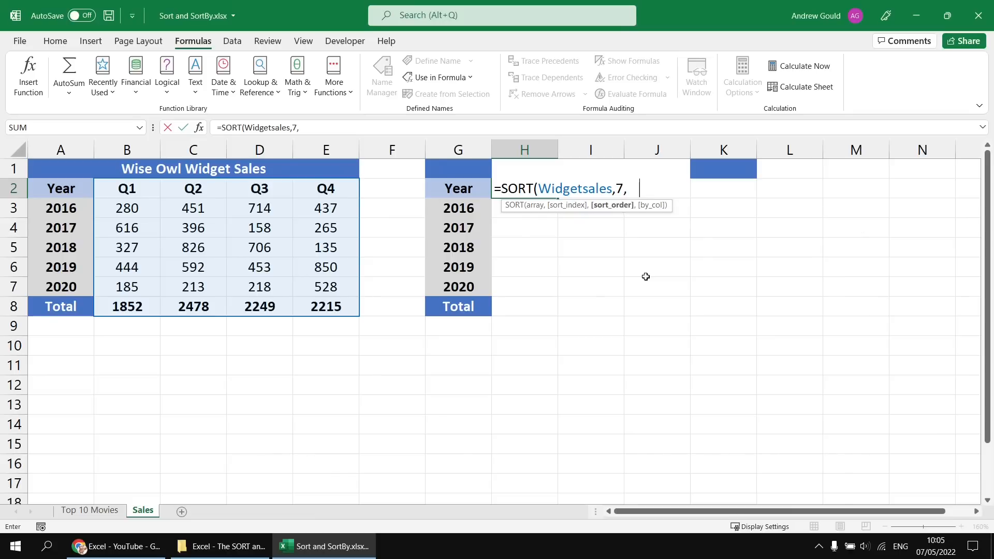
type(",")
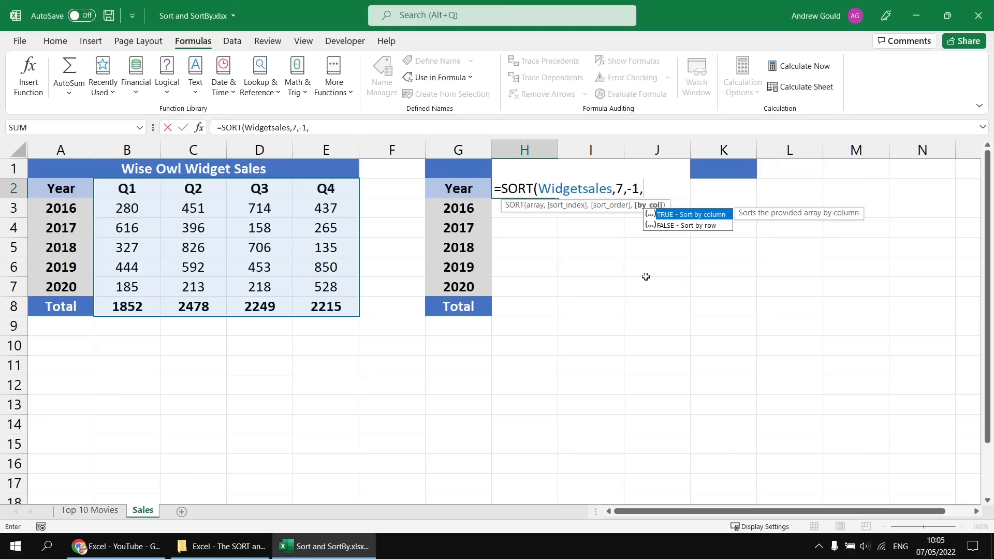
key("Tab")
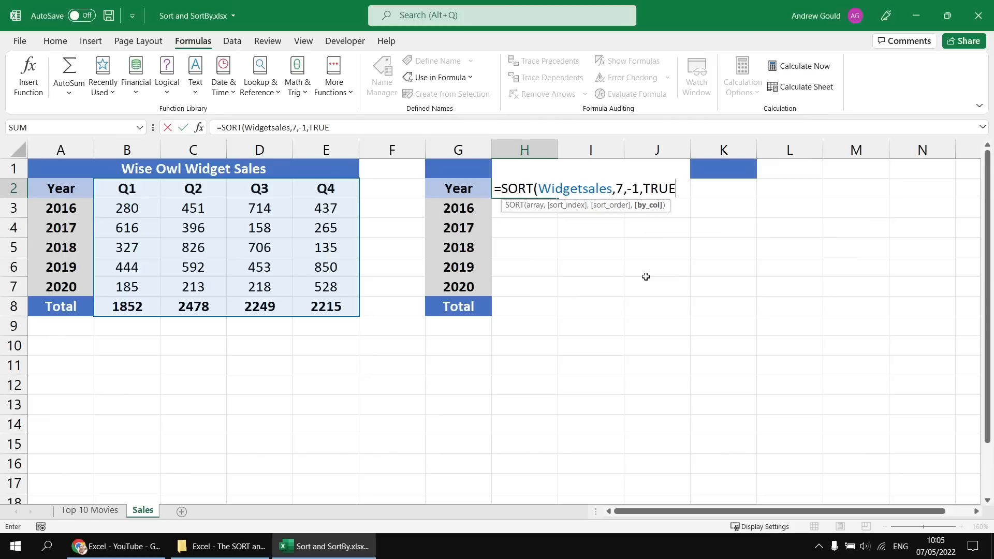
type(")")
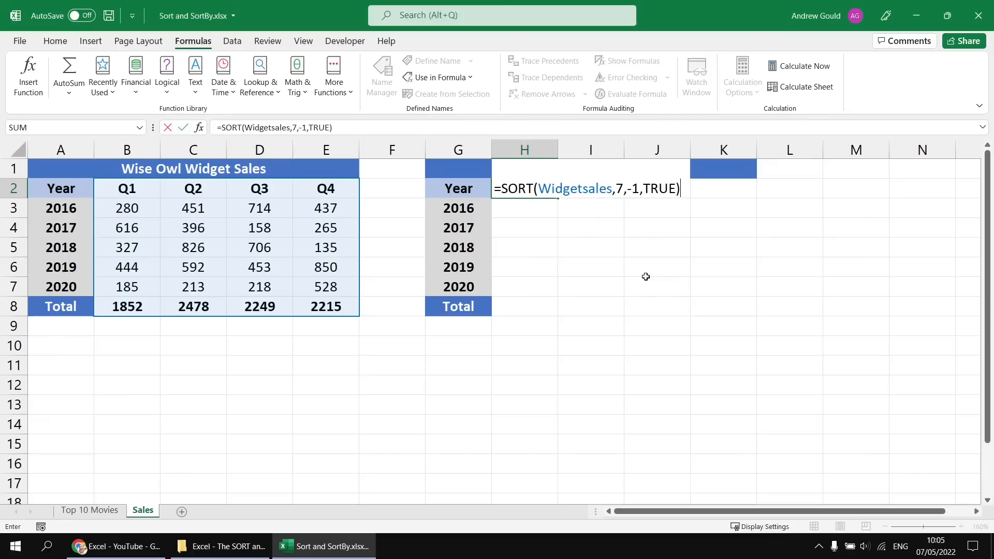
key("Return")
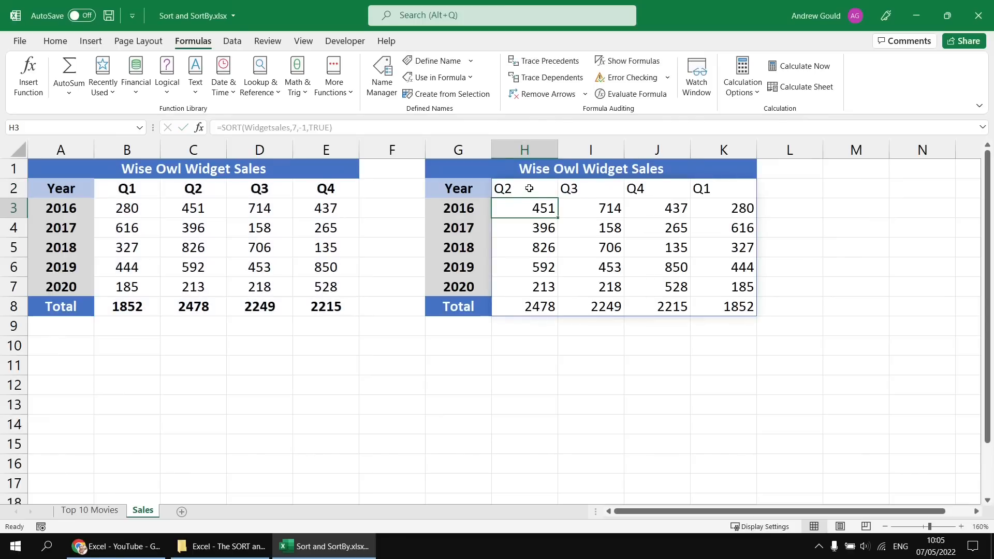
- Check the first and last quarter columns of the sorted sales, and delete the SORT formula from H2
left_click_drag(528, 189, 539, 306)
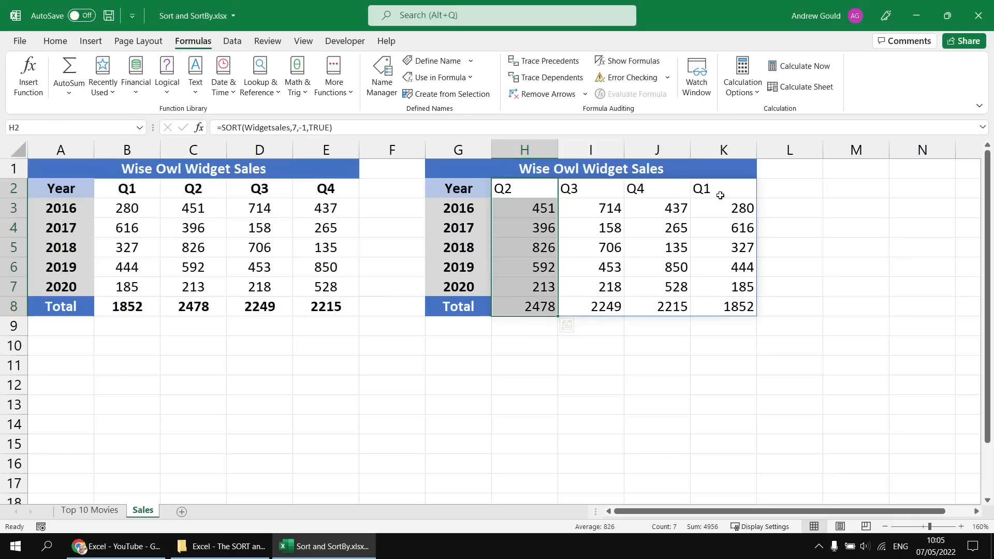
left_click_drag(722, 193, 727, 311)
left_click(514, 190)
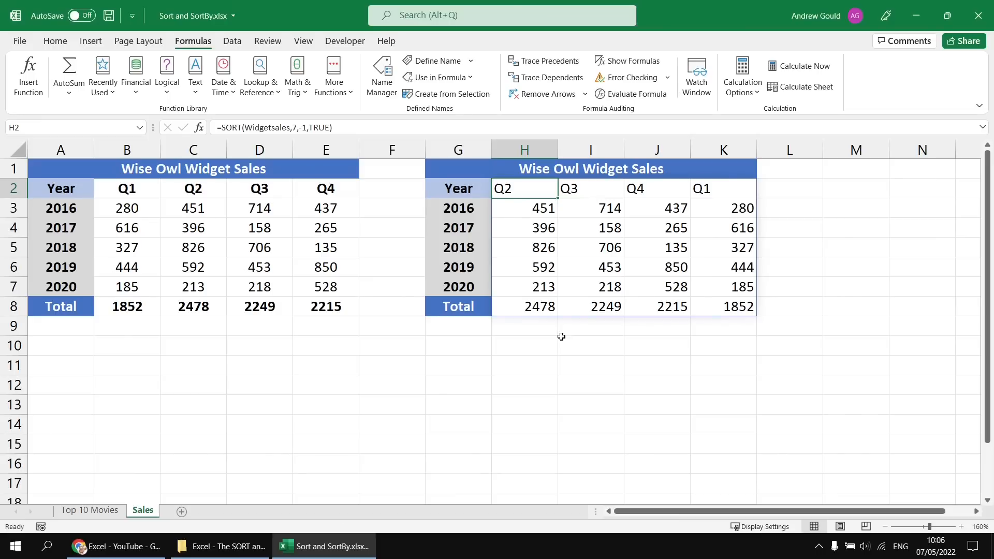
key("Delete")
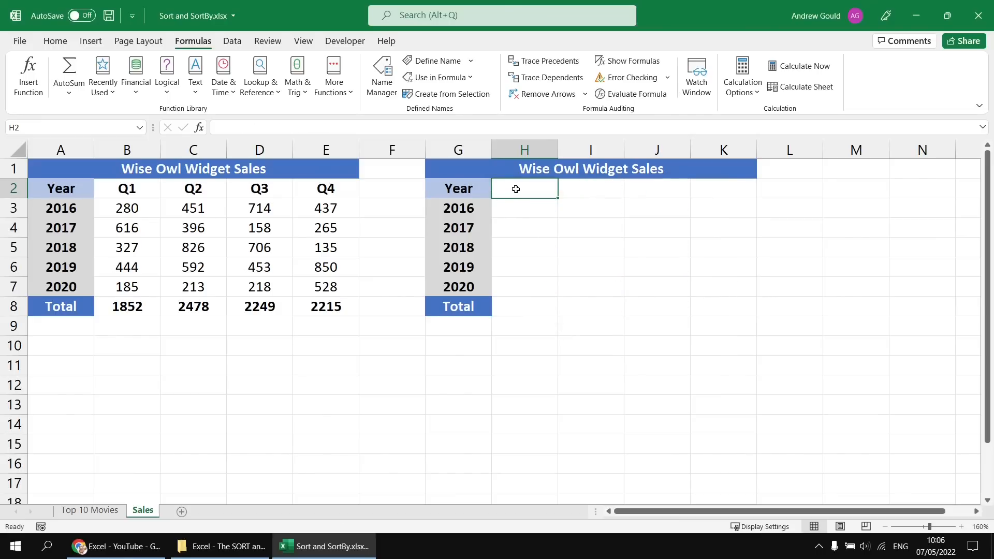
- Begin a SORTBY formula in H2 with Widgetsales as the array and WidgetTotals as the array to sort by
type("=sort")
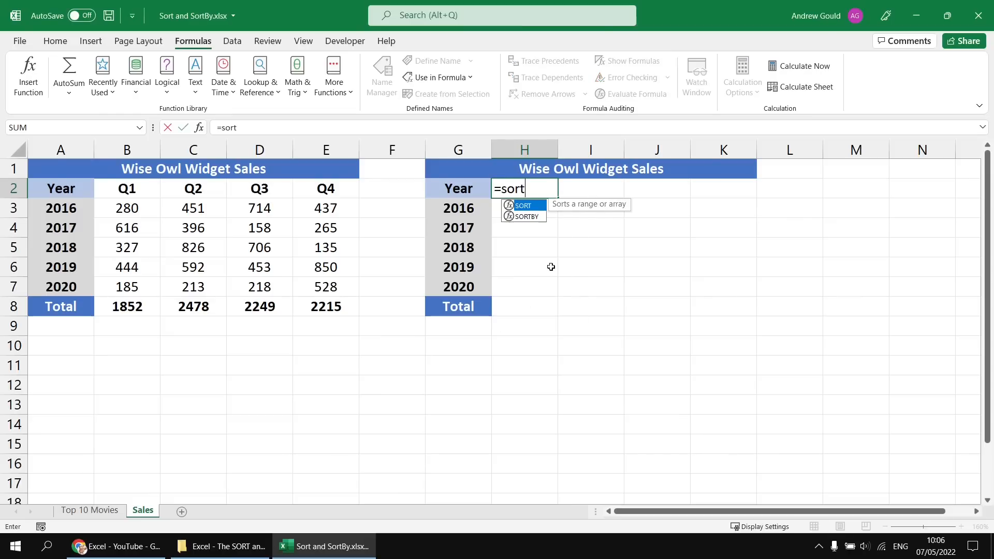
key("Down")
key("Tab")
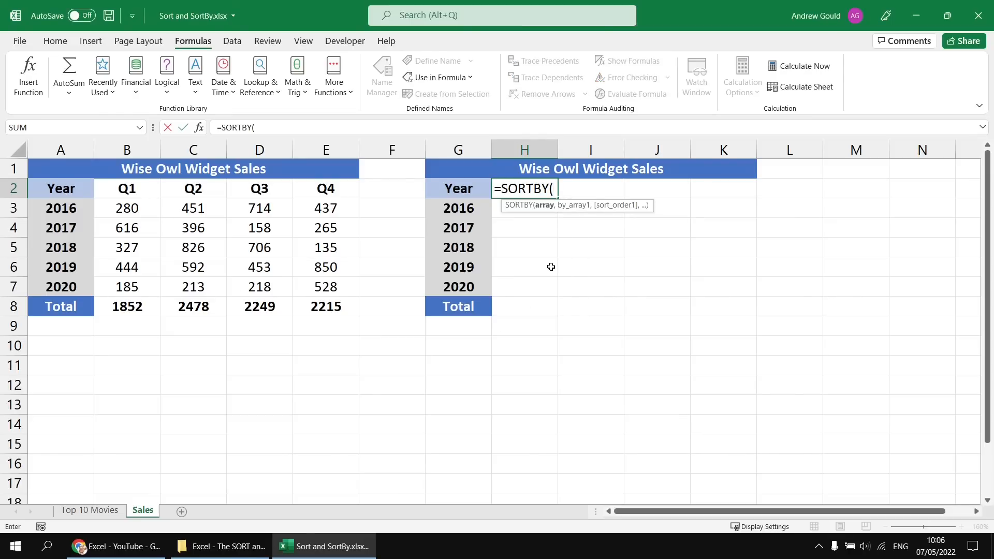
type("wid")
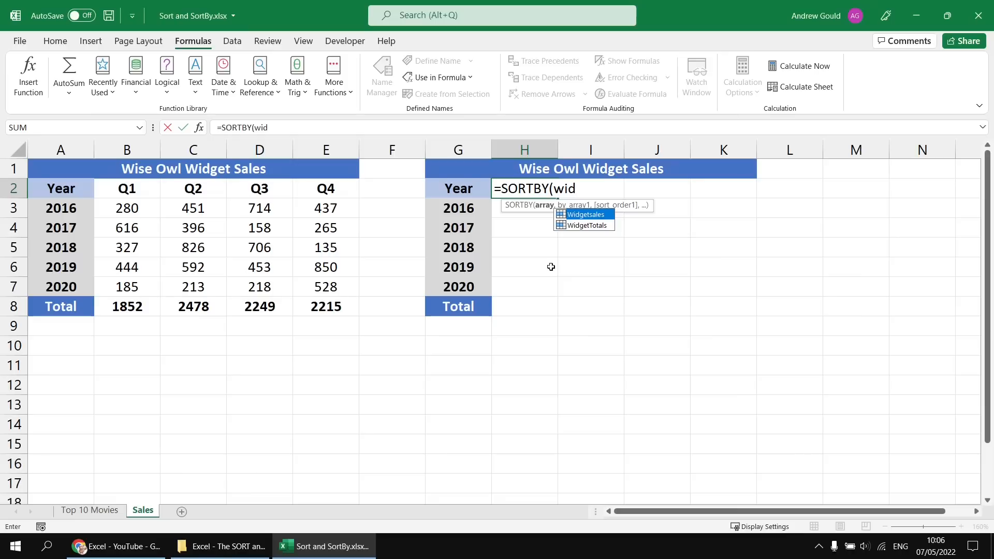
key("Tab")
type(",")
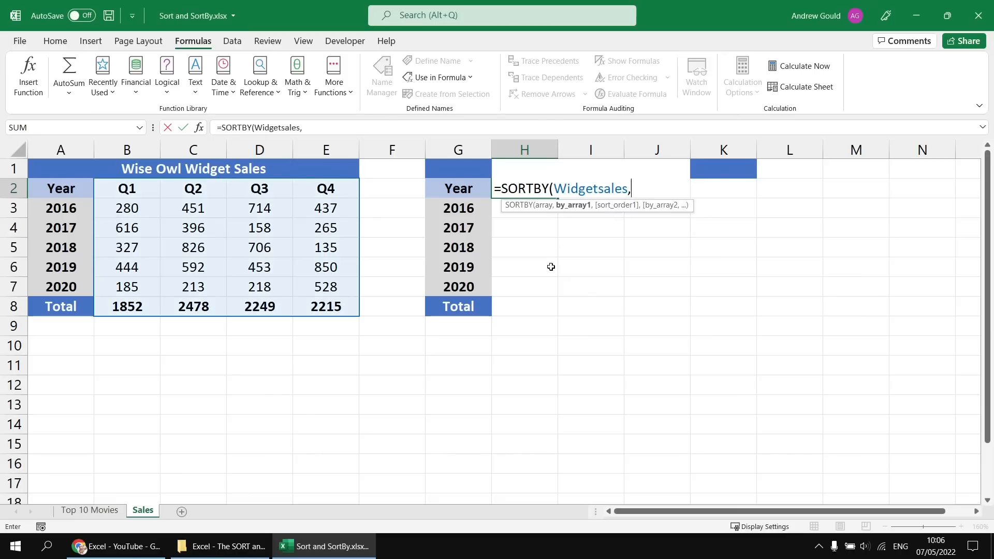
type("widg")
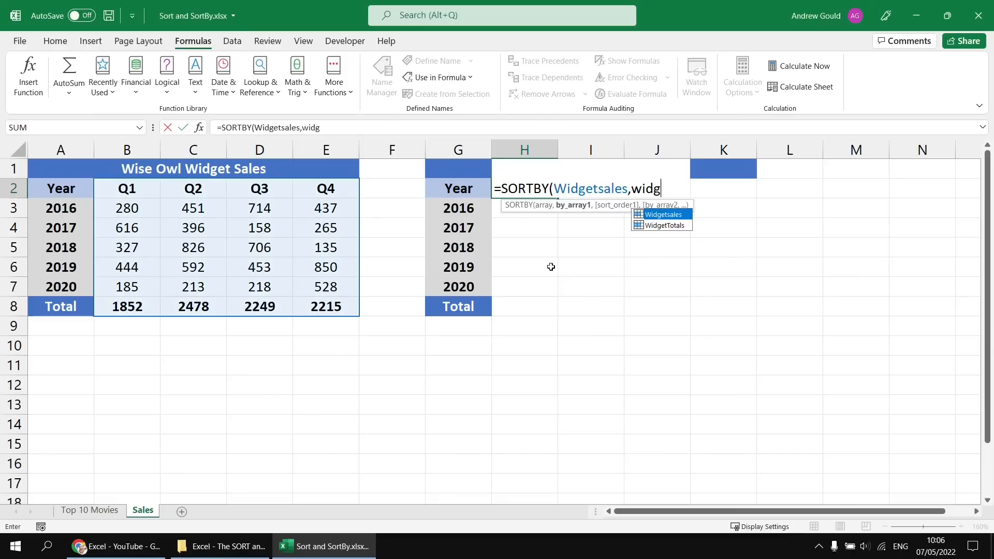
key("Down")
key("Tab")
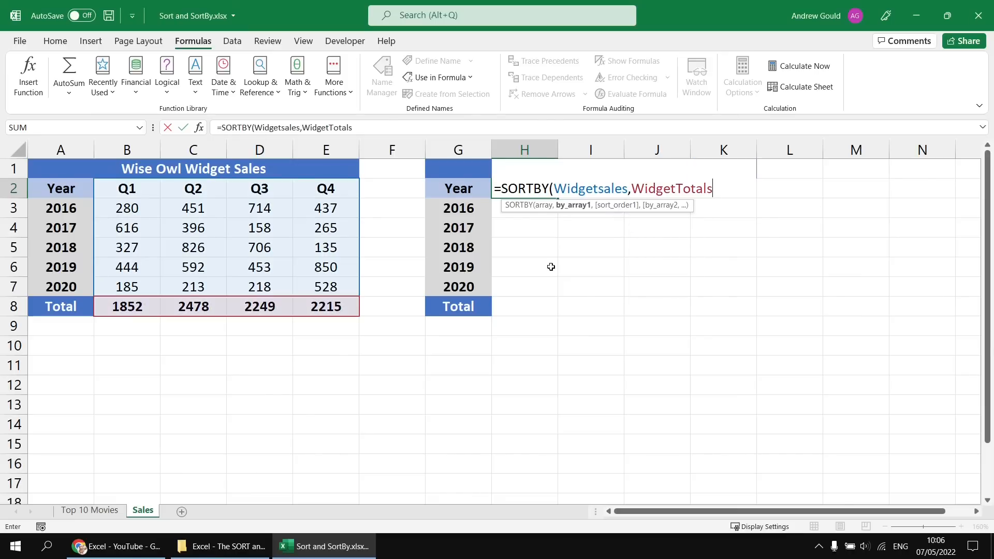
- Set descending sort order and enter the formula in H2 as =SORTBY(Widgetsales,WidgetTotals,-1)
type(",")
key("Down")
key("Tab")
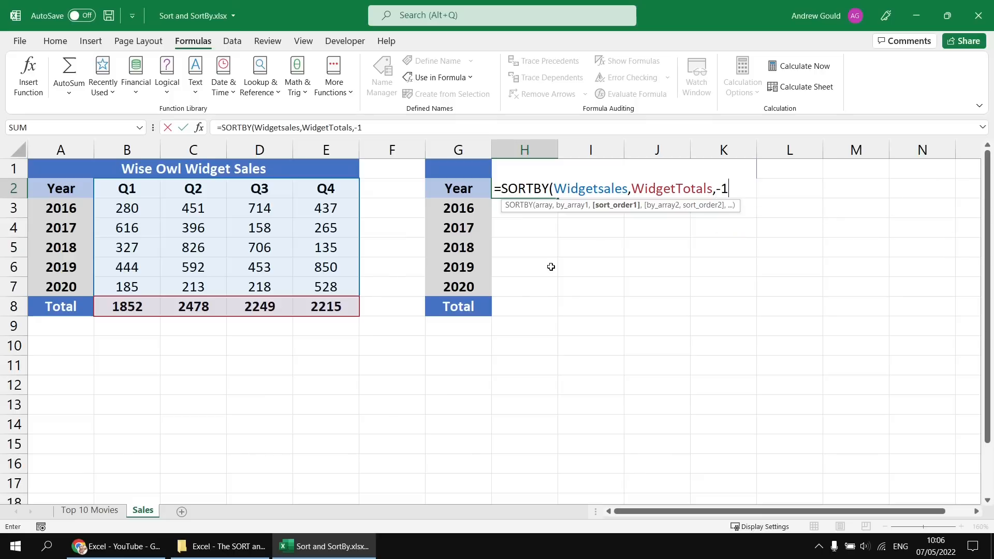
type(")")
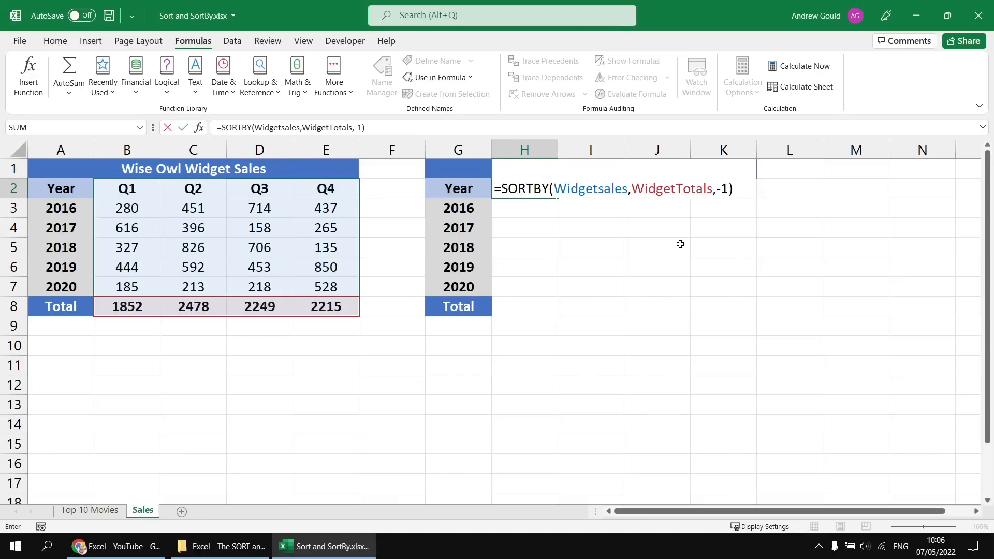
key("Return")
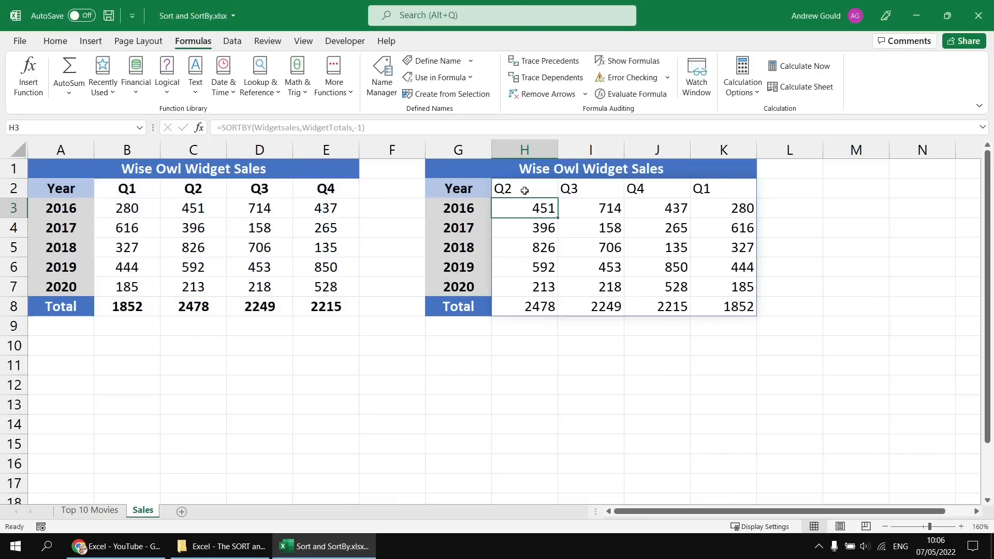
- Examine the first and last quarter columns of the SORTBY output and open the formula in H2 to review its arguments
left_click_drag(525, 193, 525, 308)
left_click_drag(721, 194, 731, 304)
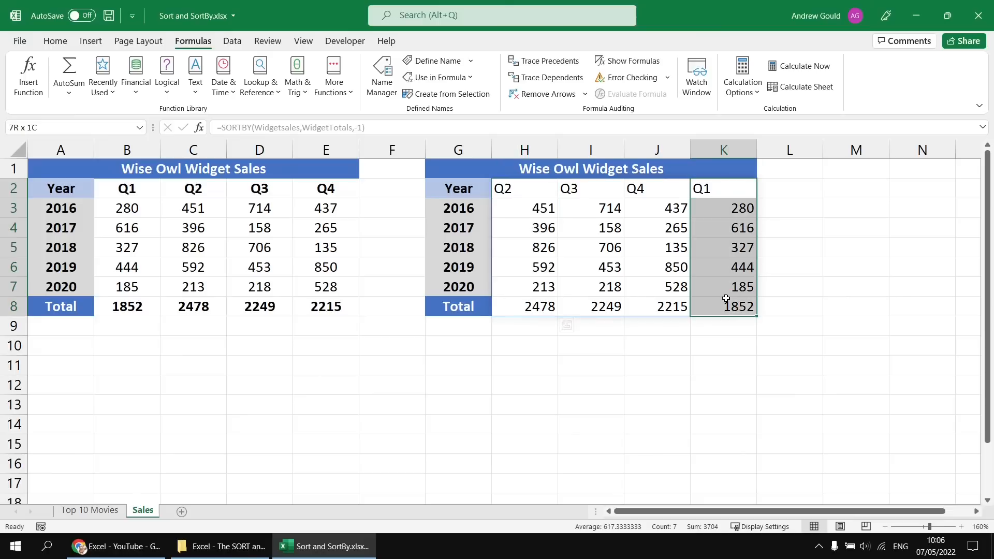
left_click(520, 191)
key("F2")
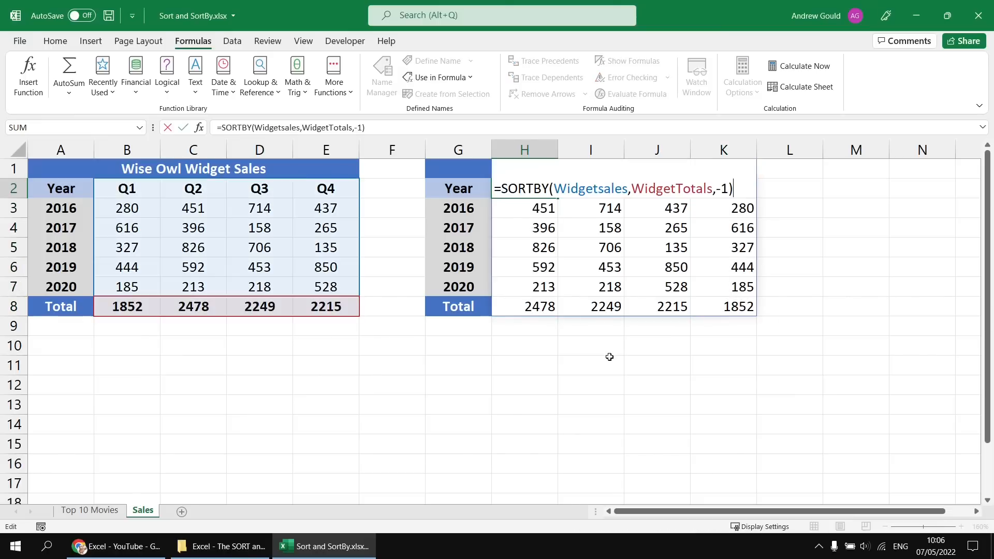